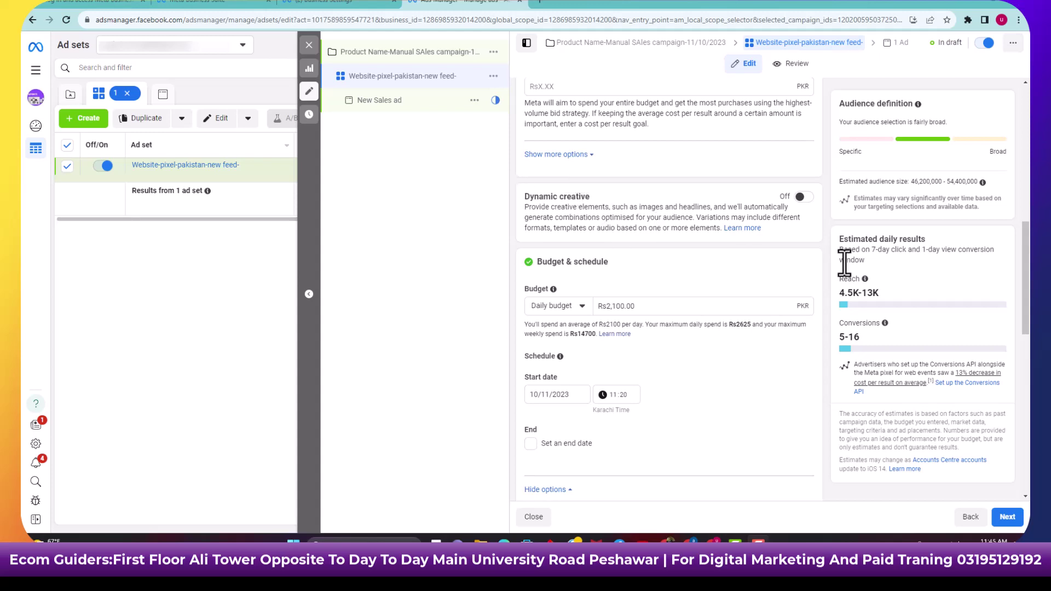
# Step: Switch the ad set's budget type to Lifetime budget and back to Daily budget
pyautogui.scroll(-1, 810, 245)
pyautogui.scroll(-1, 810, 245)
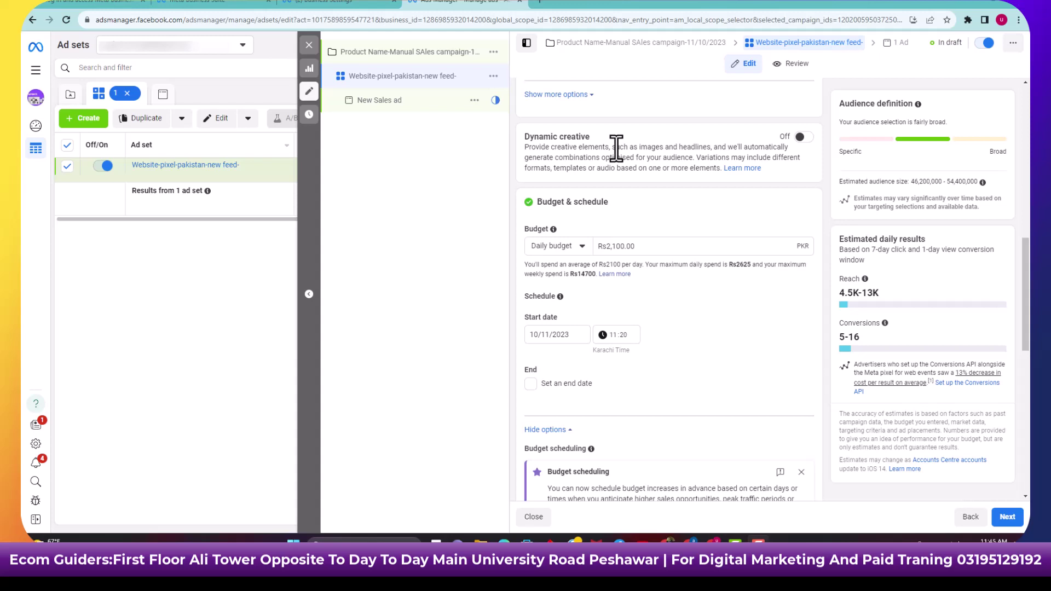
pyautogui.scroll(-2, 714, 241)
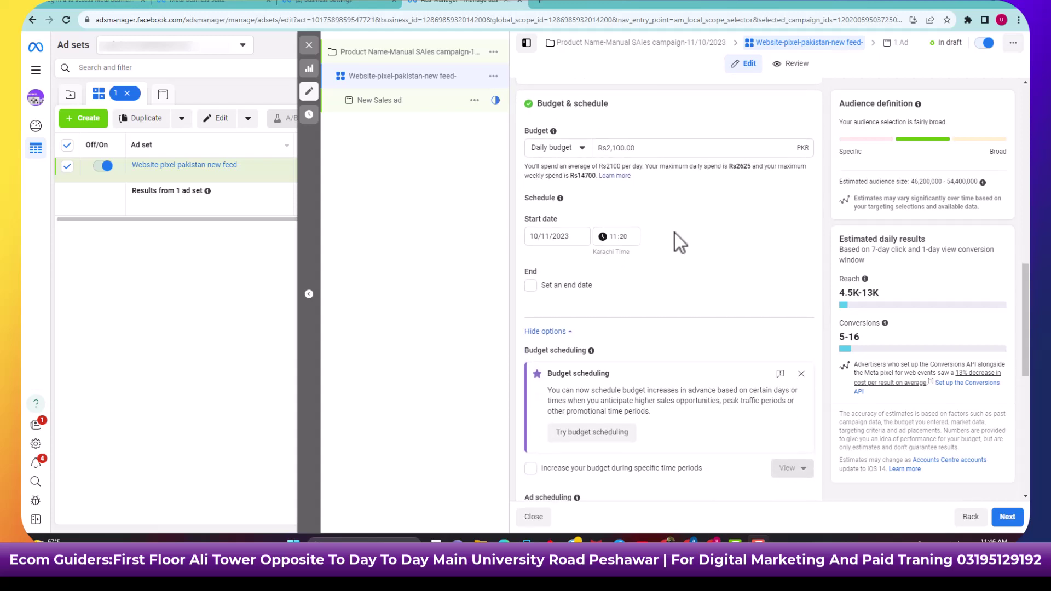
pyautogui.click(573, 145)
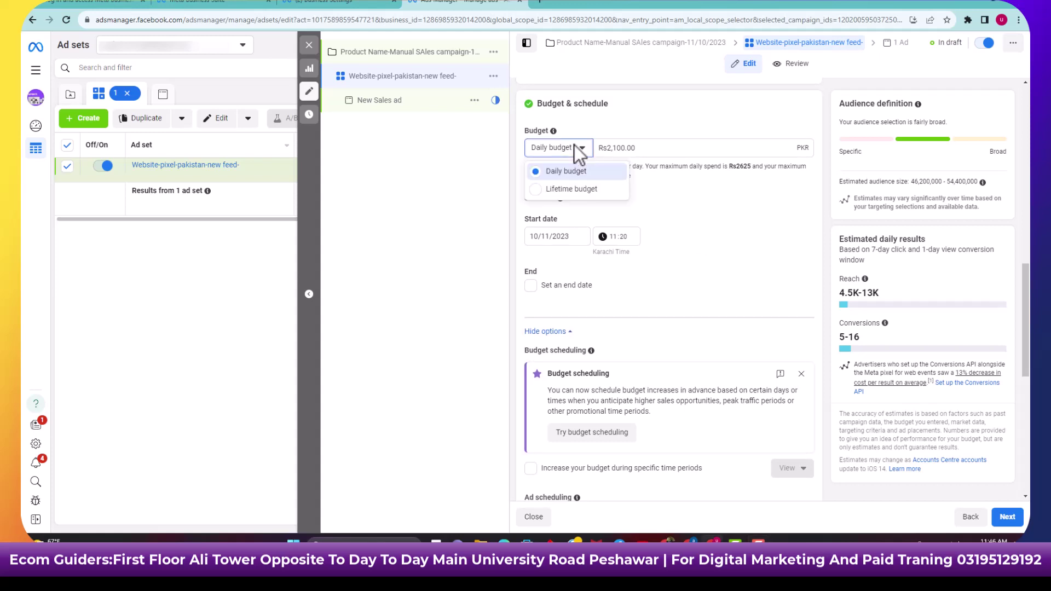
pyautogui.click(579, 191)
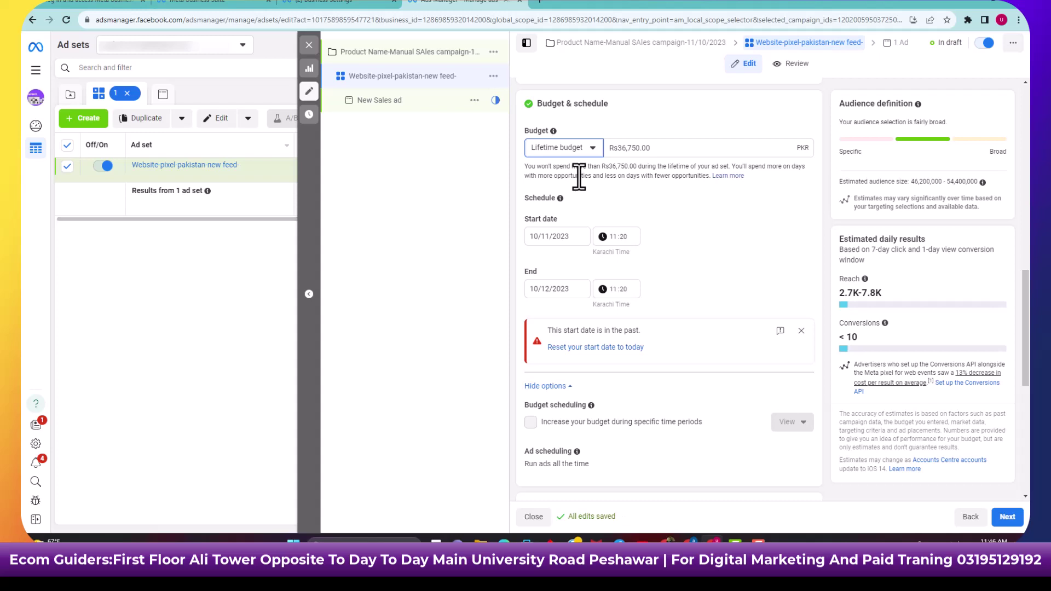
pyautogui.click(594, 152)
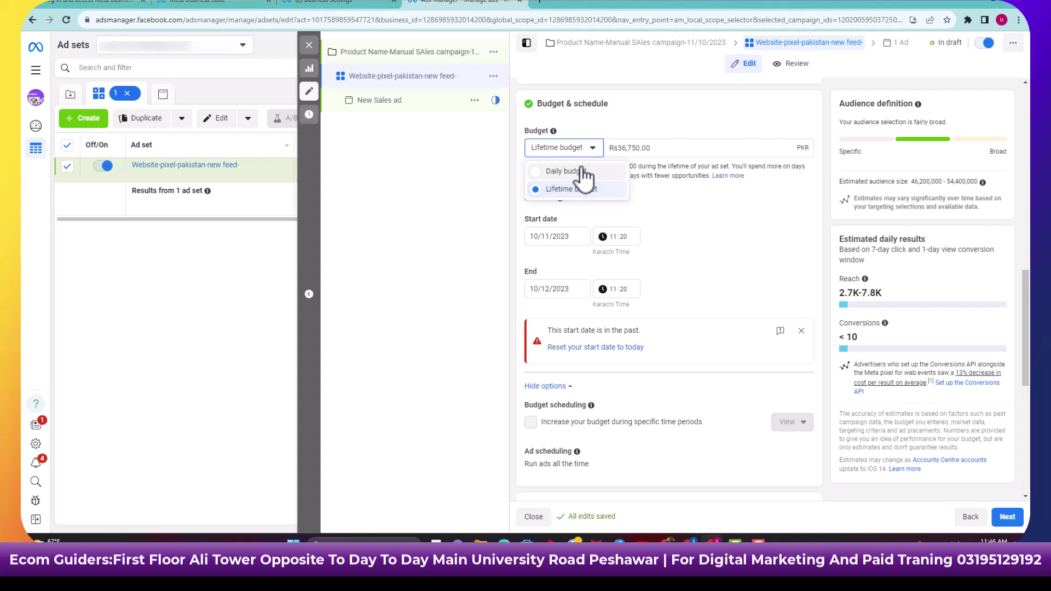
pyautogui.click(569, 171)
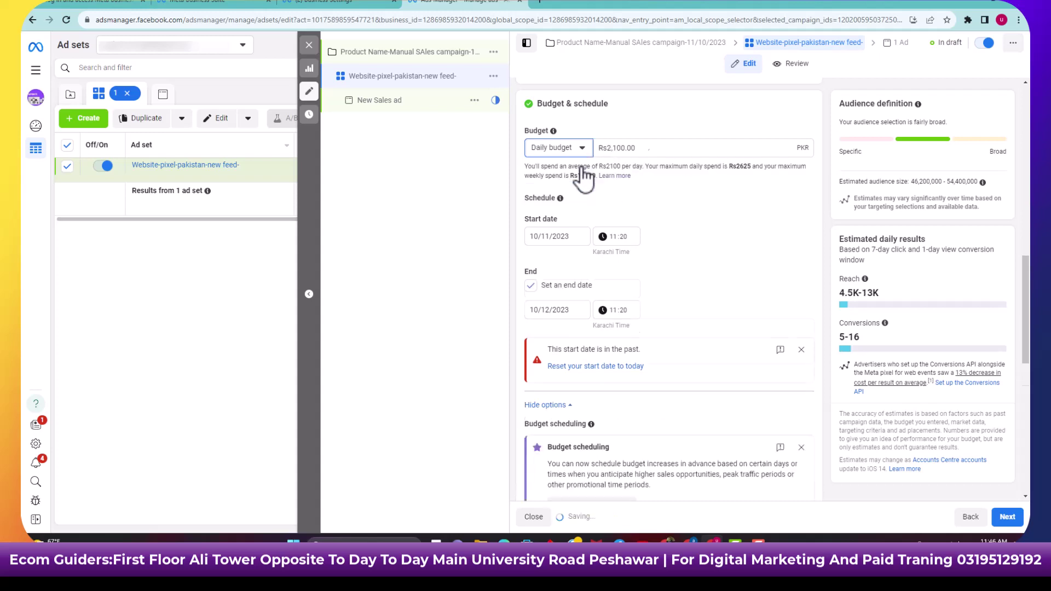
# Step: Set the ad set's start to 11/11/2023 at 00:01 and turn off its end date
pyautogui.click(639, 151)
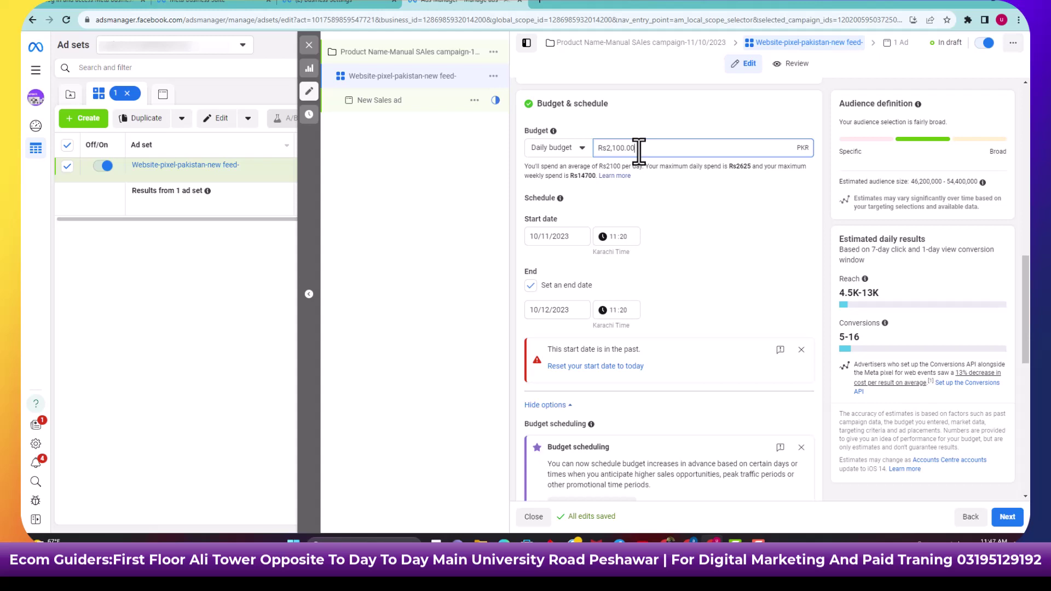
pyautogui.click(546, 233)
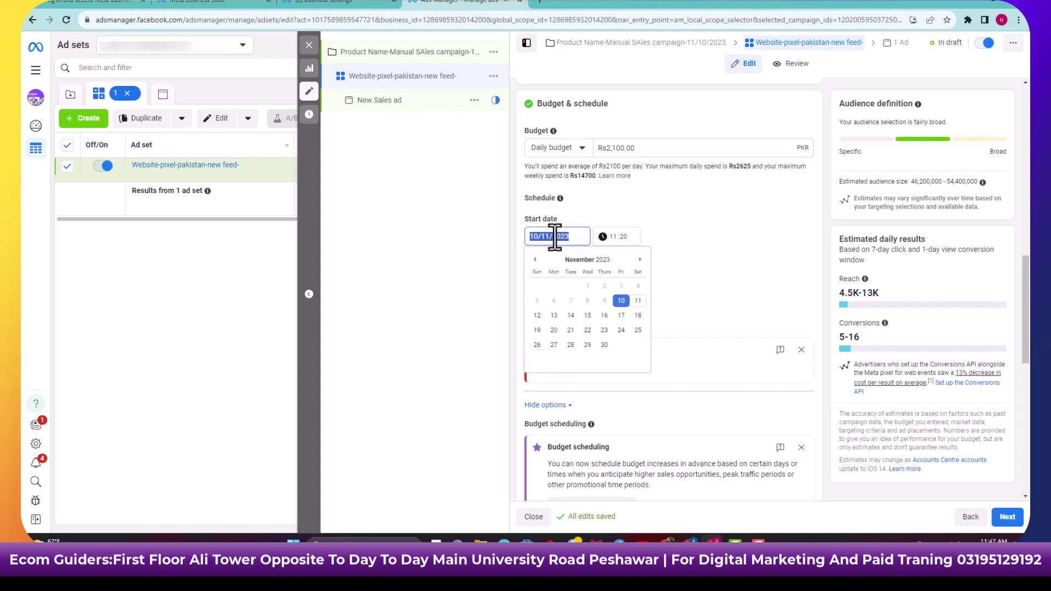
pyautogui.click(637, 301)
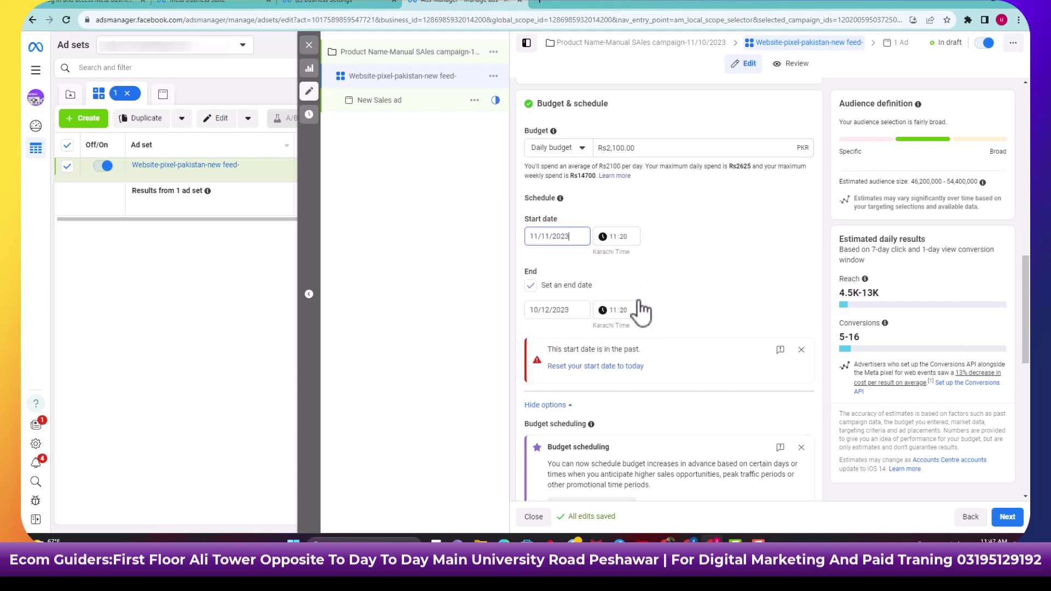
pyautogui.click(623, 239)
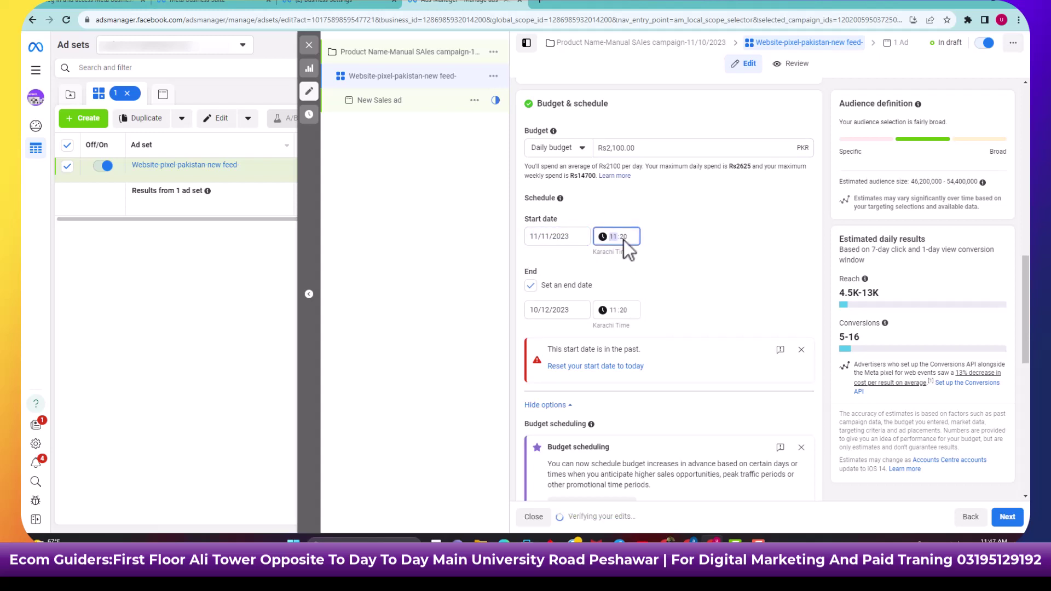
pyautogui.click(623, 238)
pyautogui.write('0:01')
pyautogui.click(659, 259)
pyautogui.click(531, 286)
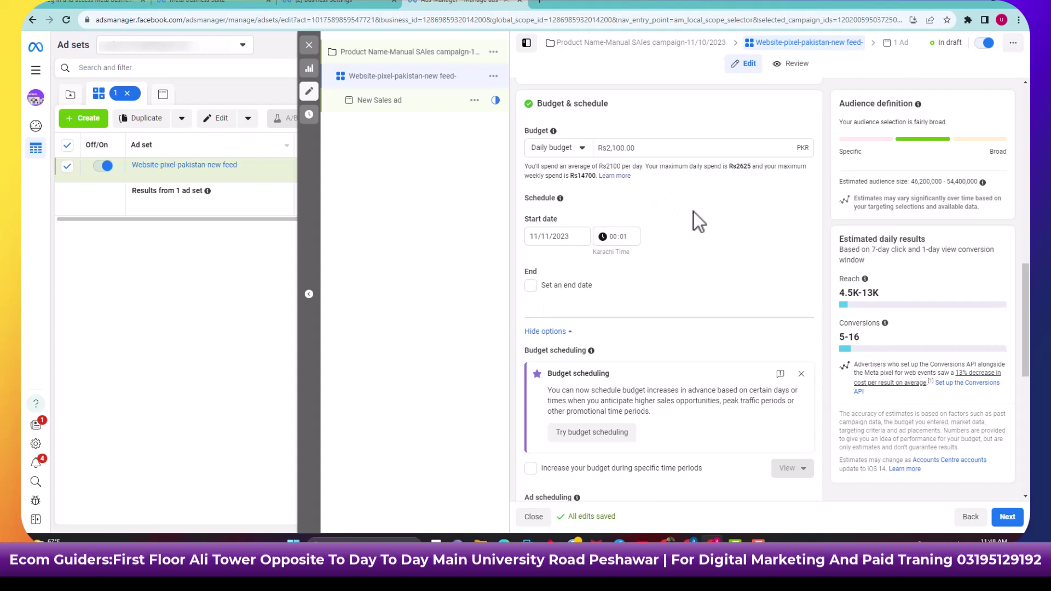
# Step: Change the ad set's budget type from daily to Lifetime budget
pyautogui.click(582, 148)
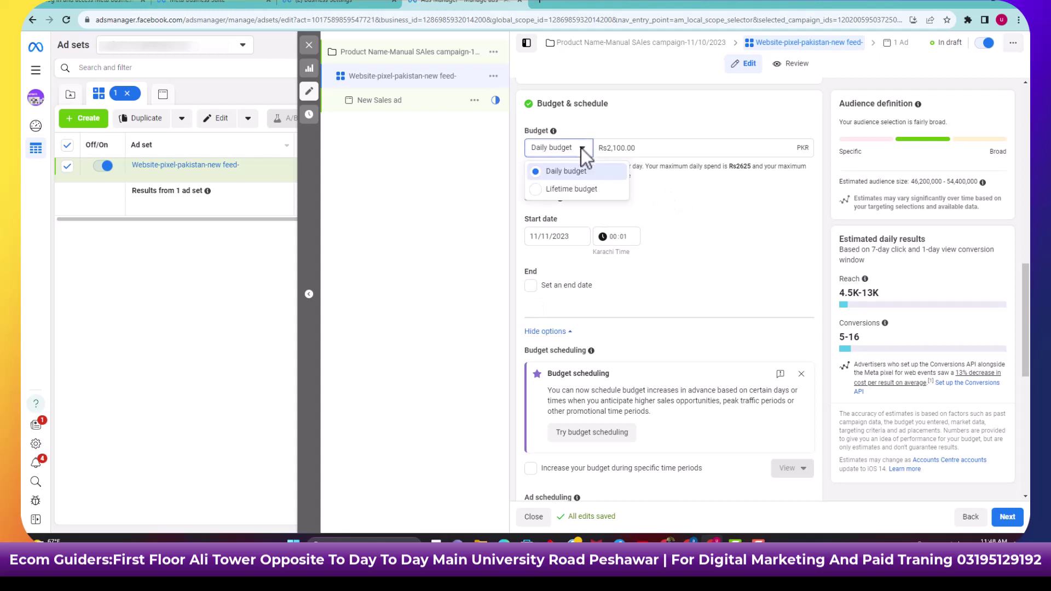
pyautogui.press('Escape')
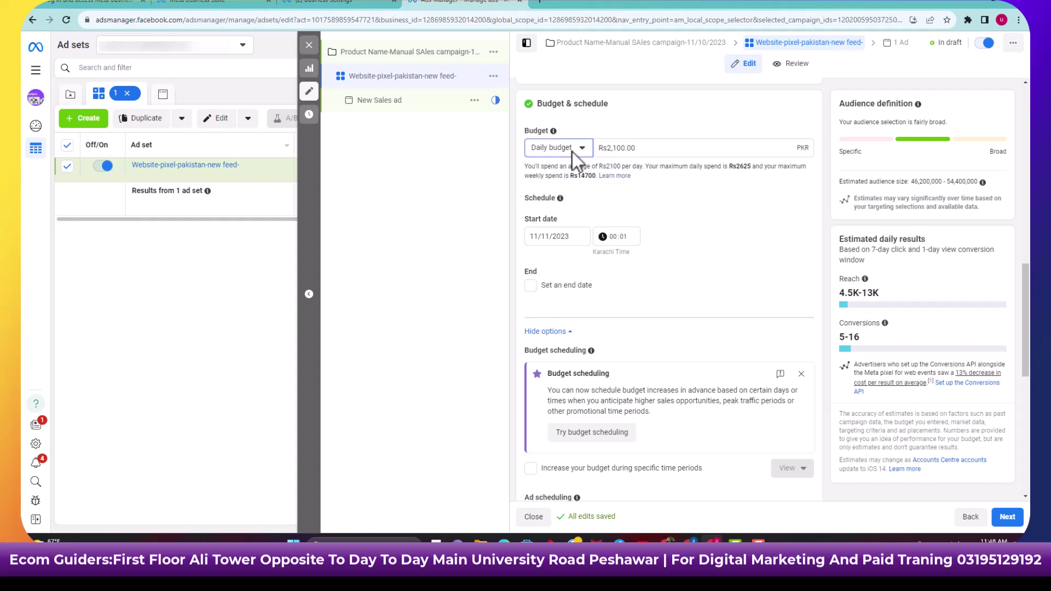
pyautogui.click(572, 152)
pyautogui.click(567, 189)
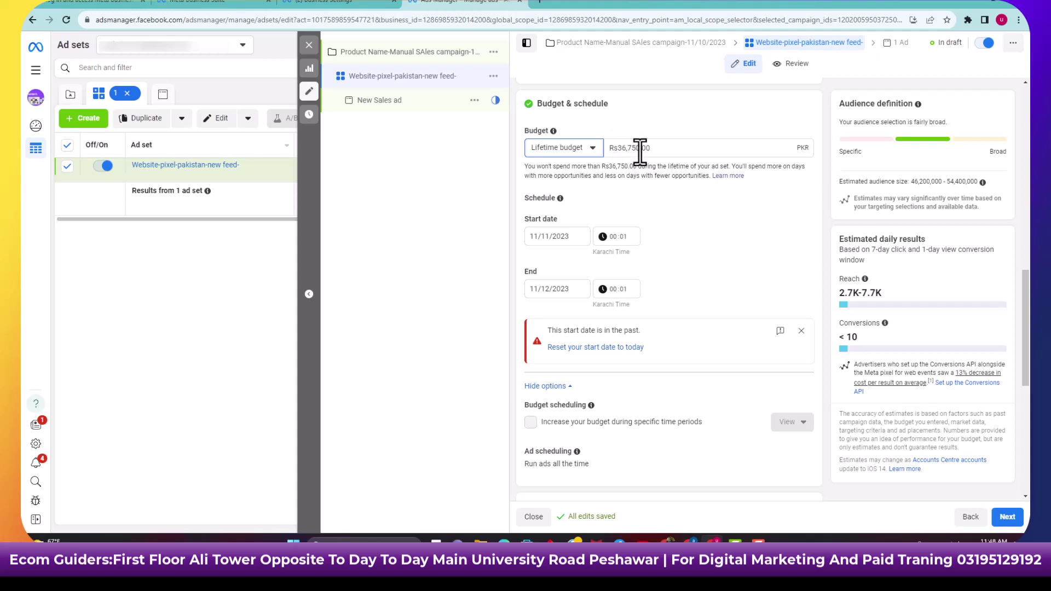
pyautogui.click(693, 149)
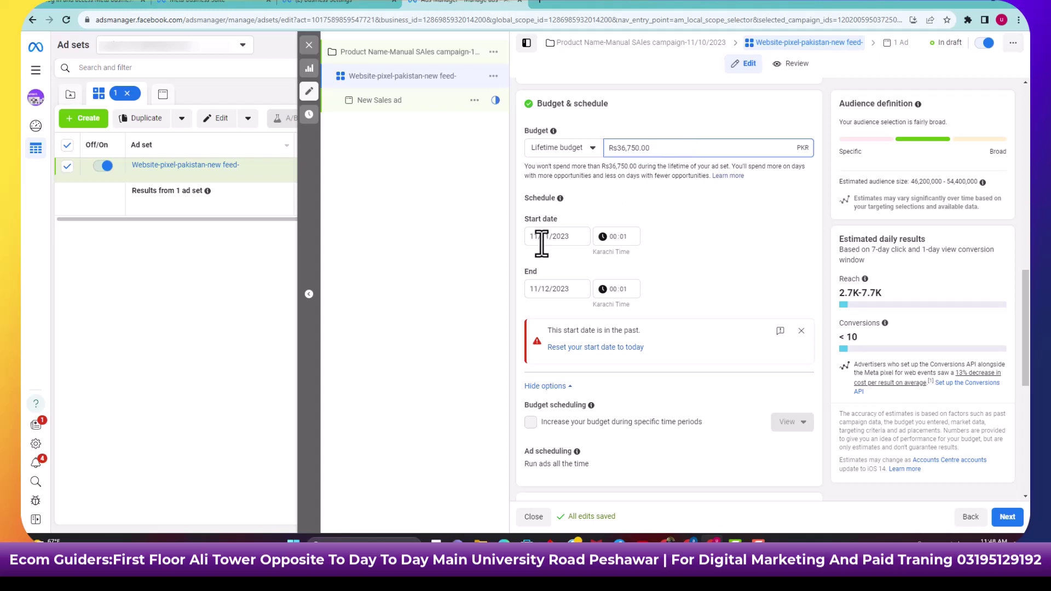
# Step: Check the end date calendar and move the ad set's start date to 12/11/2023
pyautogui.click(560, 292)
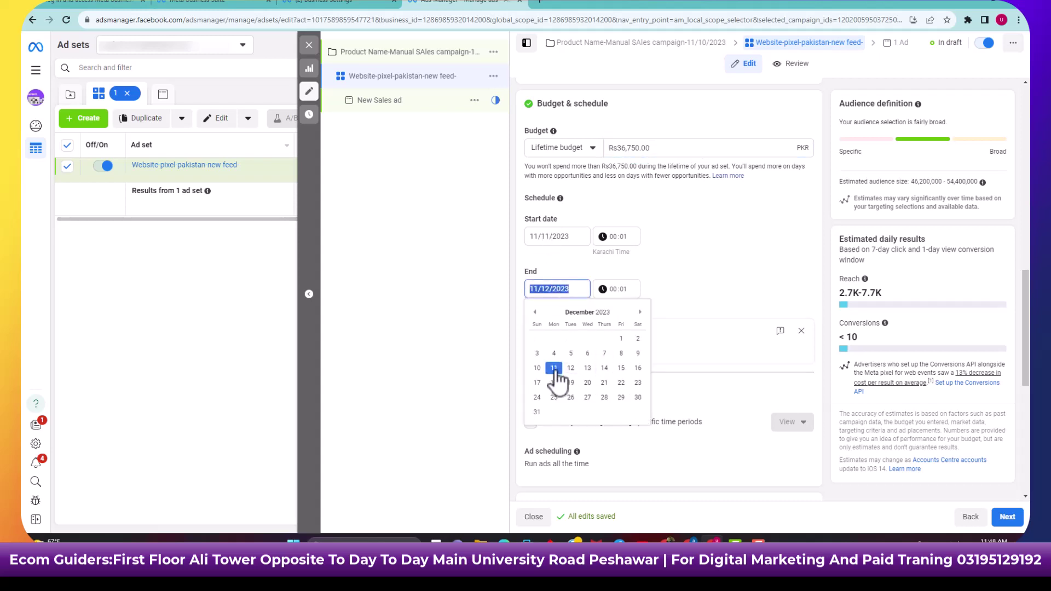
pyautogui.press('Escape')
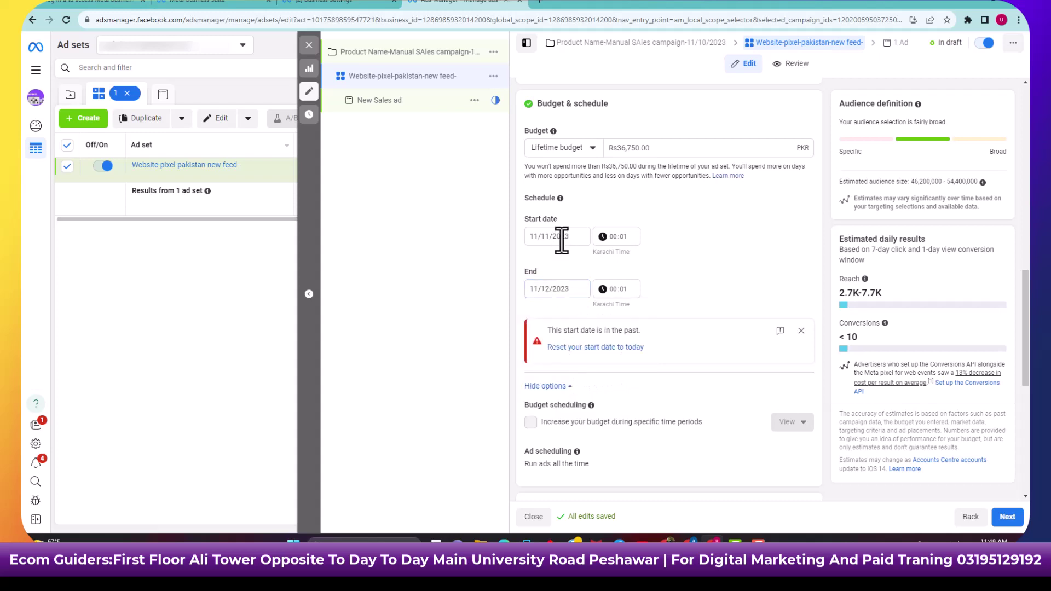
pyautogui.click(560, 237)
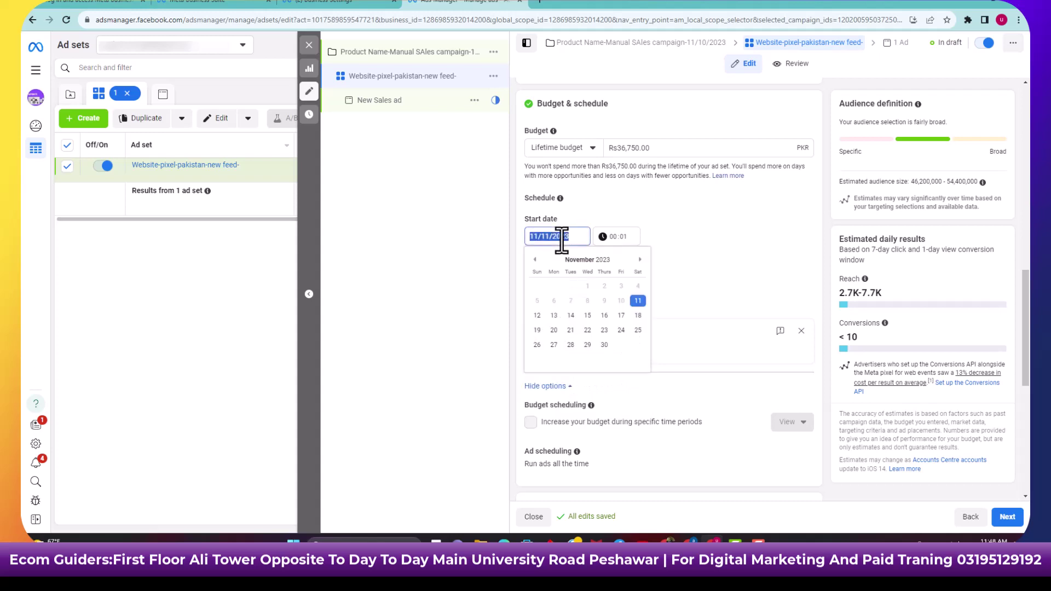
pyautogui.click(536, 315)
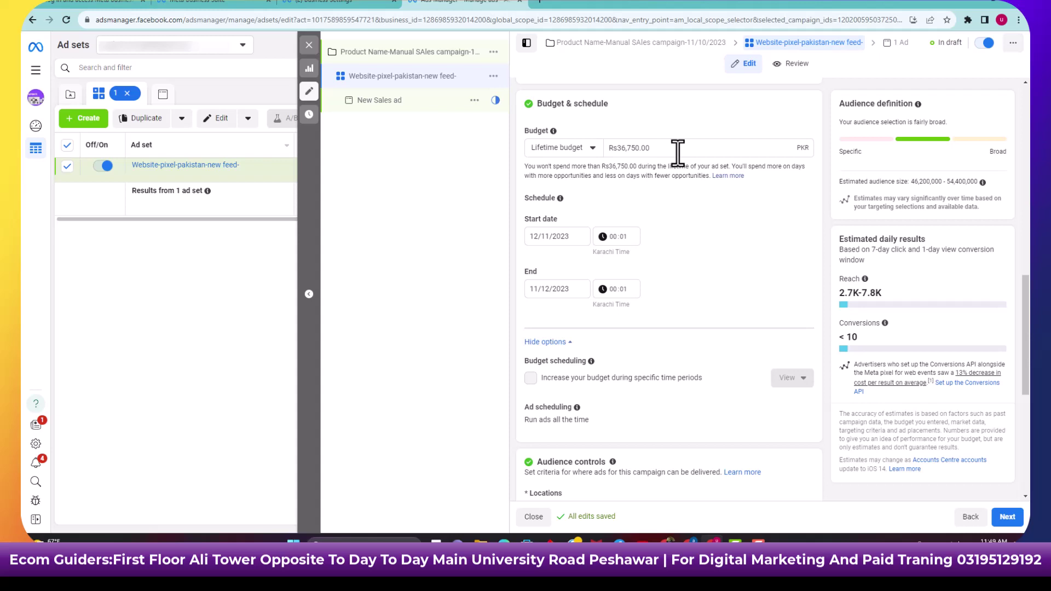
# Step: Return the ad set to a daily budget and disable the end date again
pyautogui.click(573, 151)
pyautogui.click(559, 172)
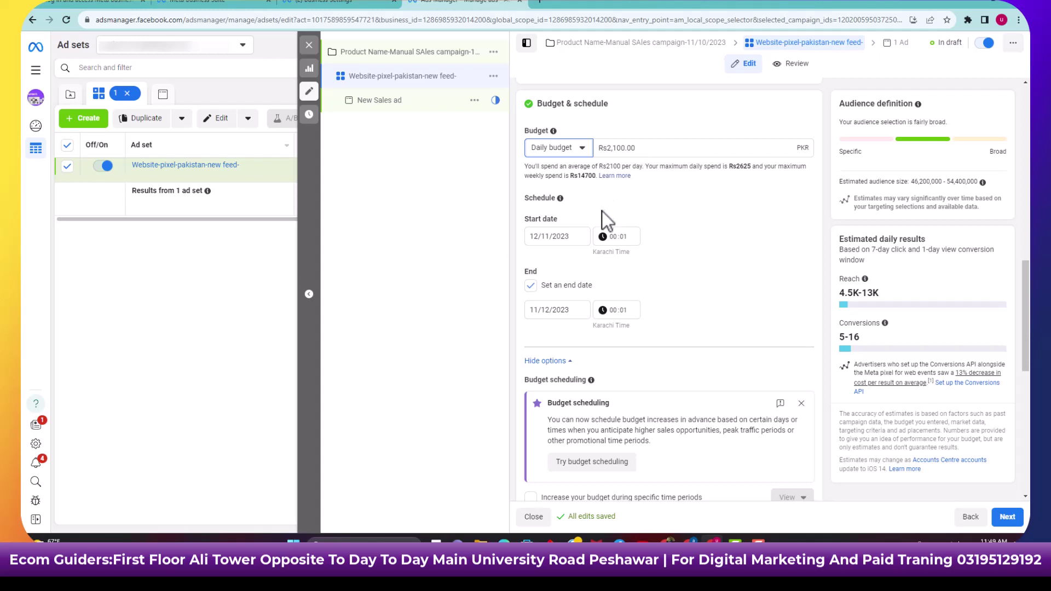
pyautogui.click(531, 286)
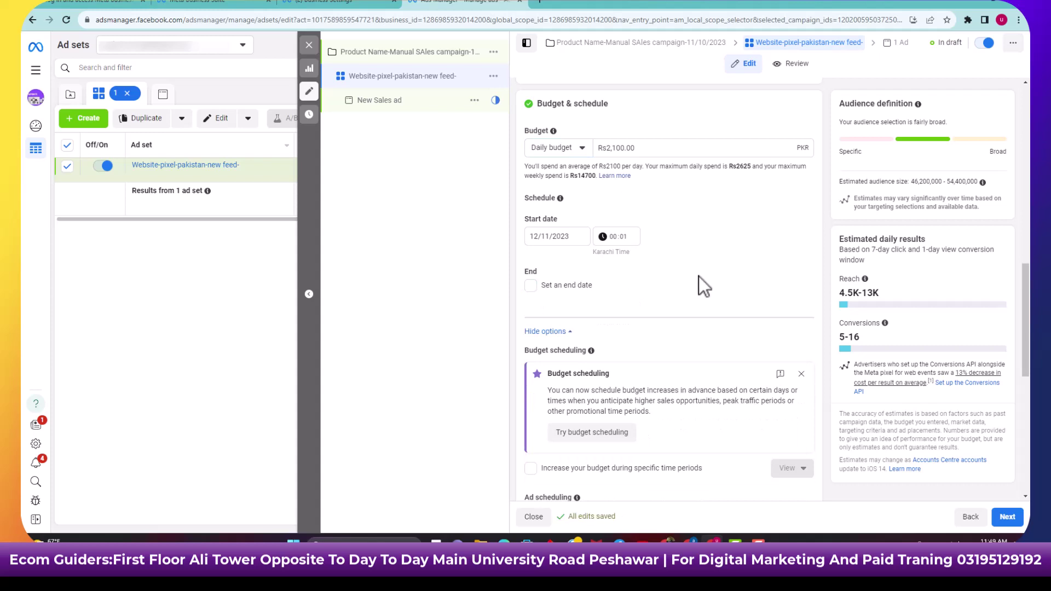
# Step: Enable budget increases during specific time periods, expand the scheduled period and review the value and percentage increase options
pyautogui.scroll(-3, 699, 277)
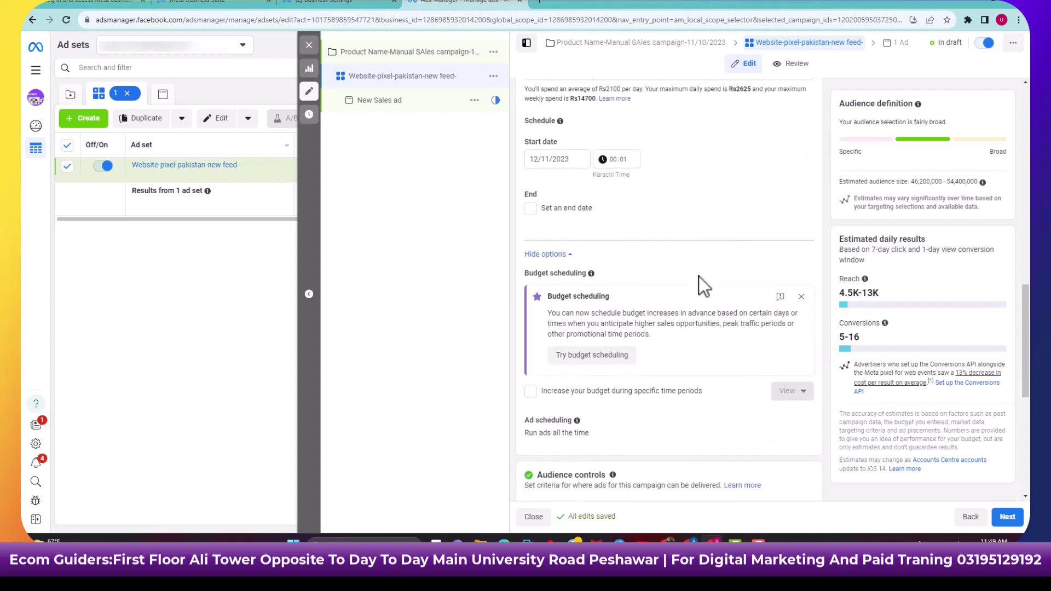
pyautogui.scroll(-3, 699, 277)
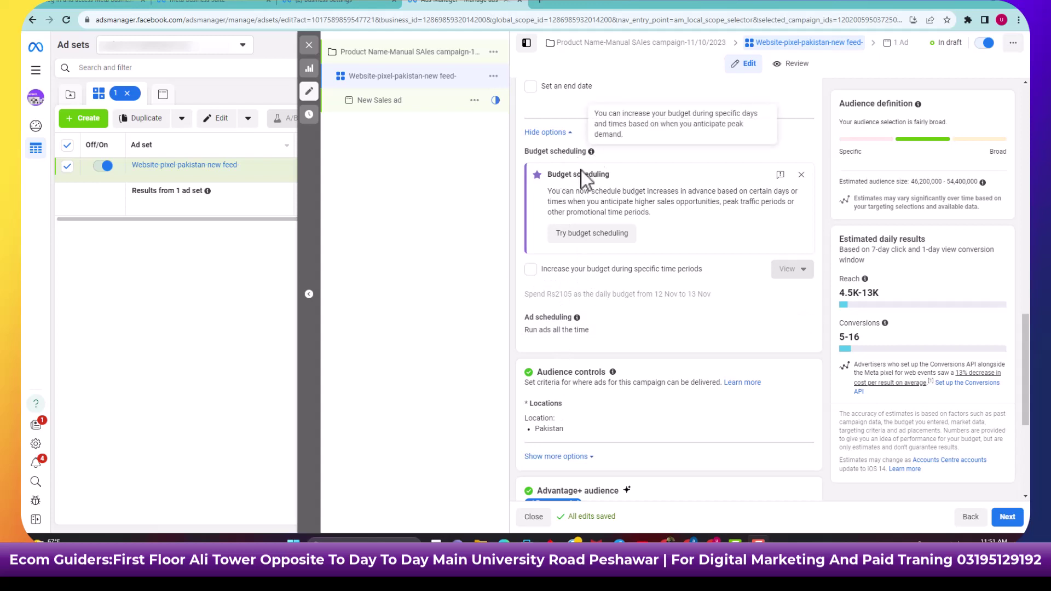
pyautogui.click(530, 269)
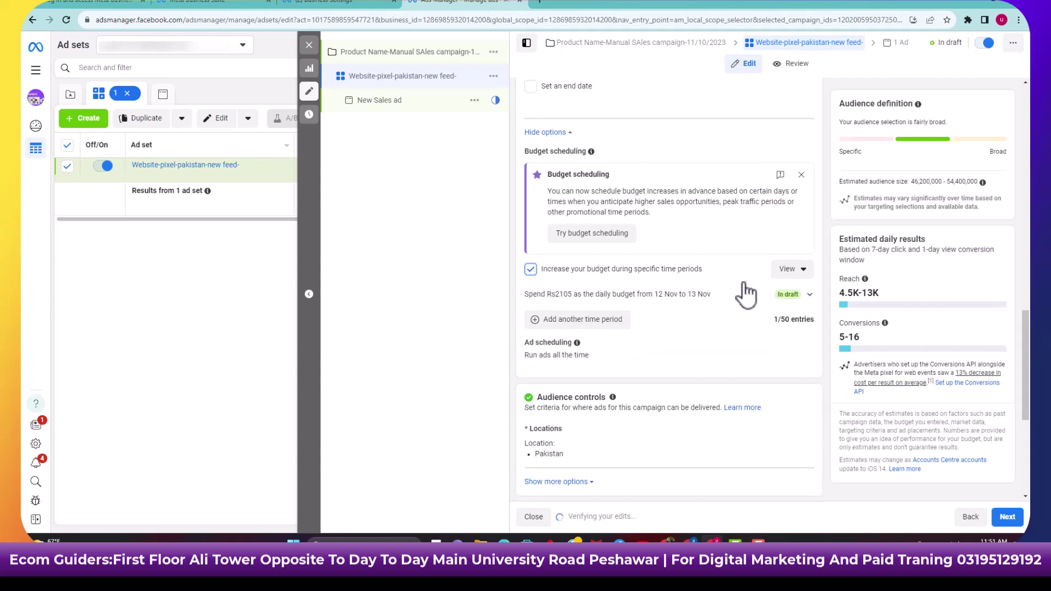
pyautogui.click(778, 300)
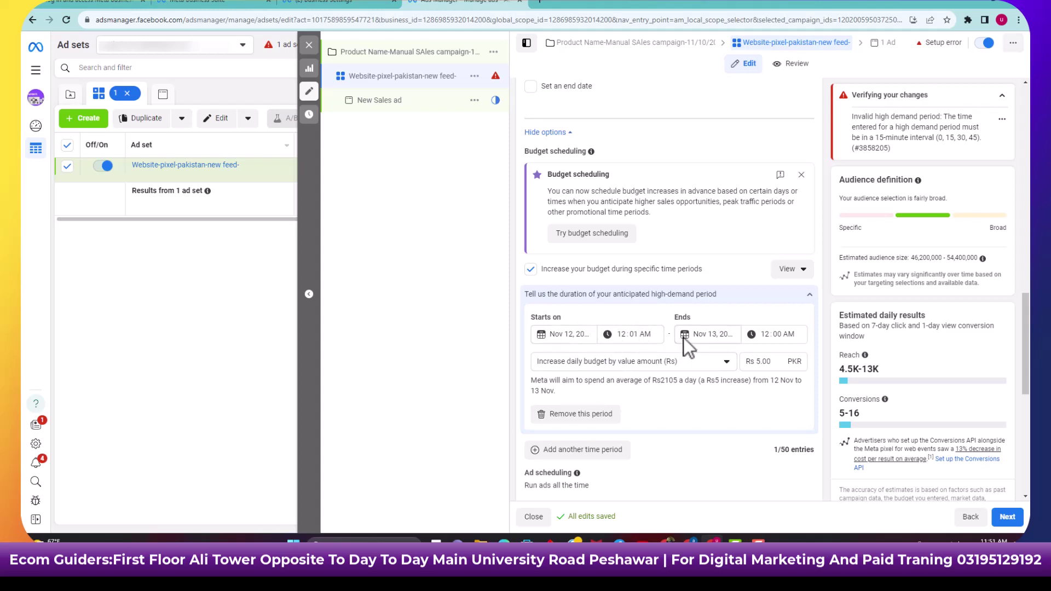
pyautogui.click(726, 363)
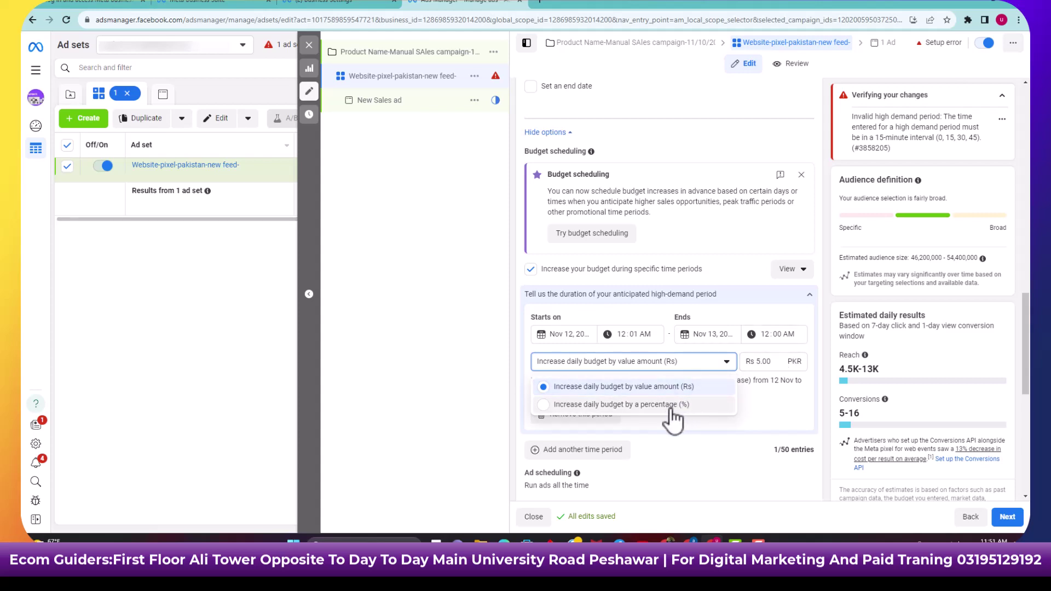
pyautogui.click(754, 419)
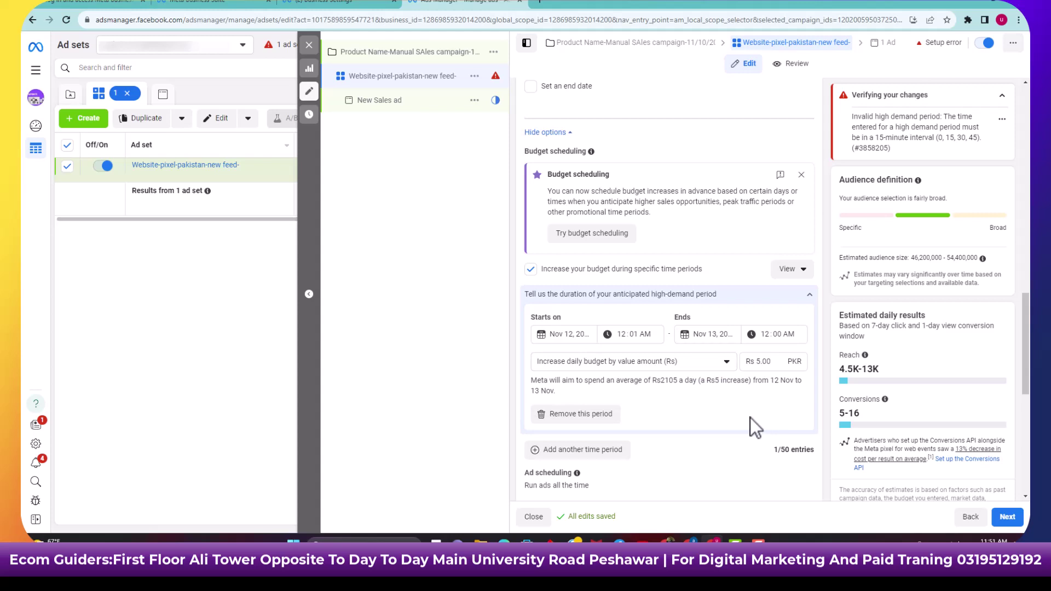
# Step: Add a second high-demand time period to the budget scheduling and review its settings
pyautogui.scroll(2, 750, 418)
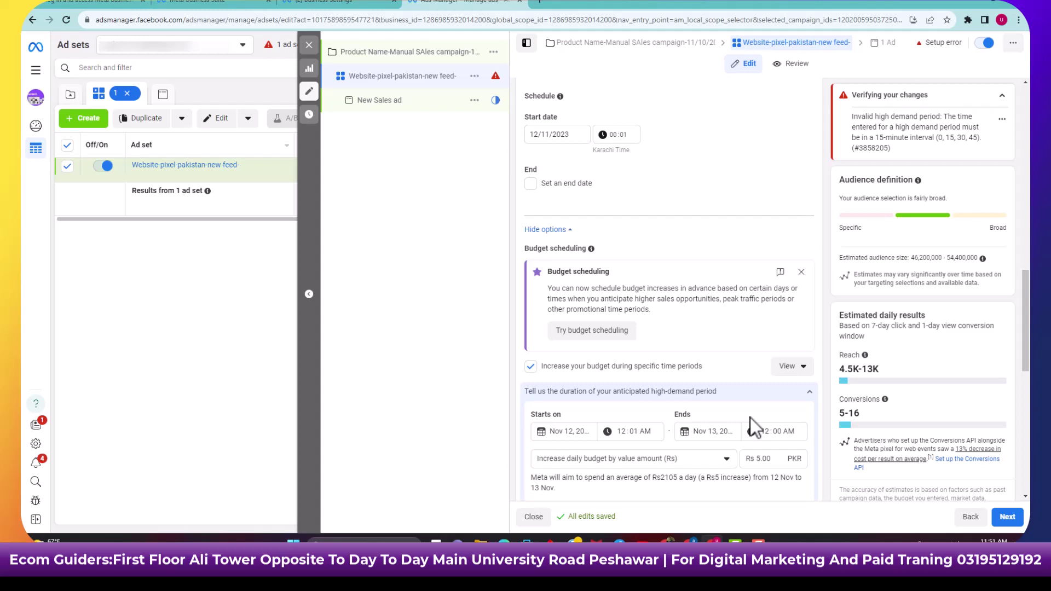
pyautogui.scroll(-2, 750, 418)
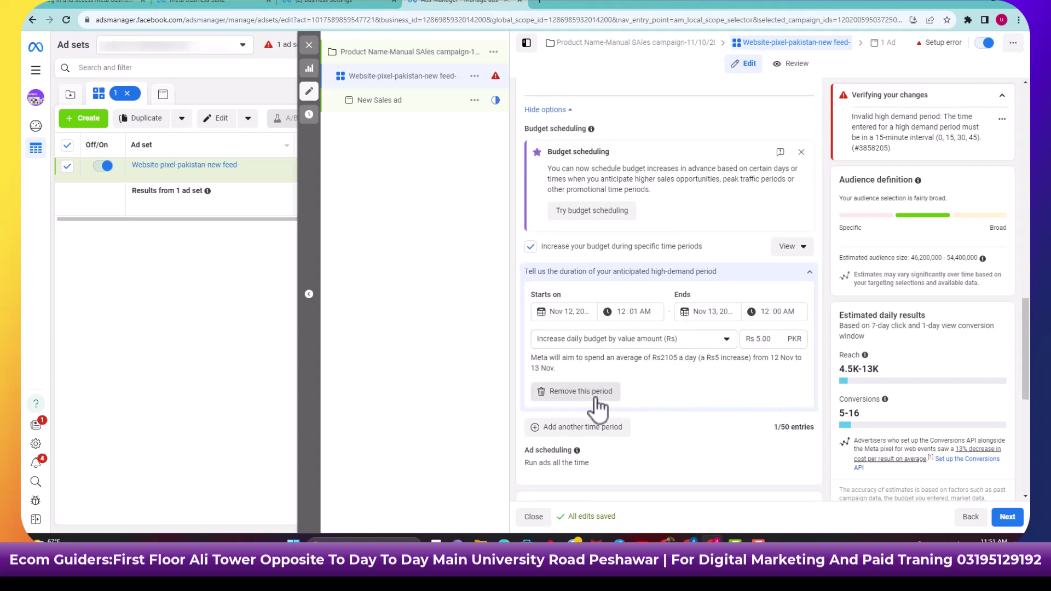
pyautogui.click(603, 430)
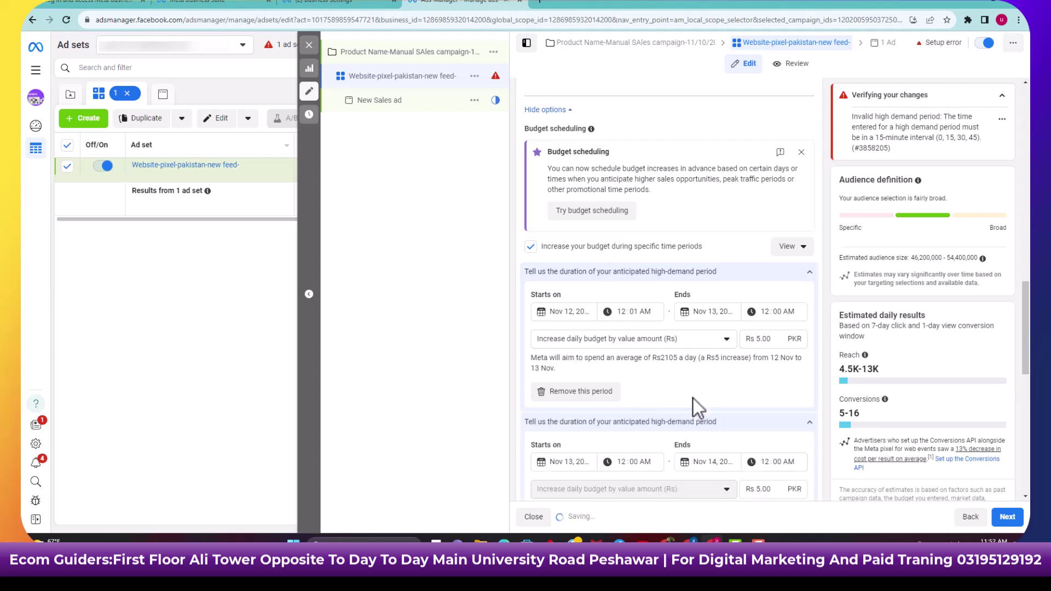
pyautogui.scroll(-4, 693, 399)
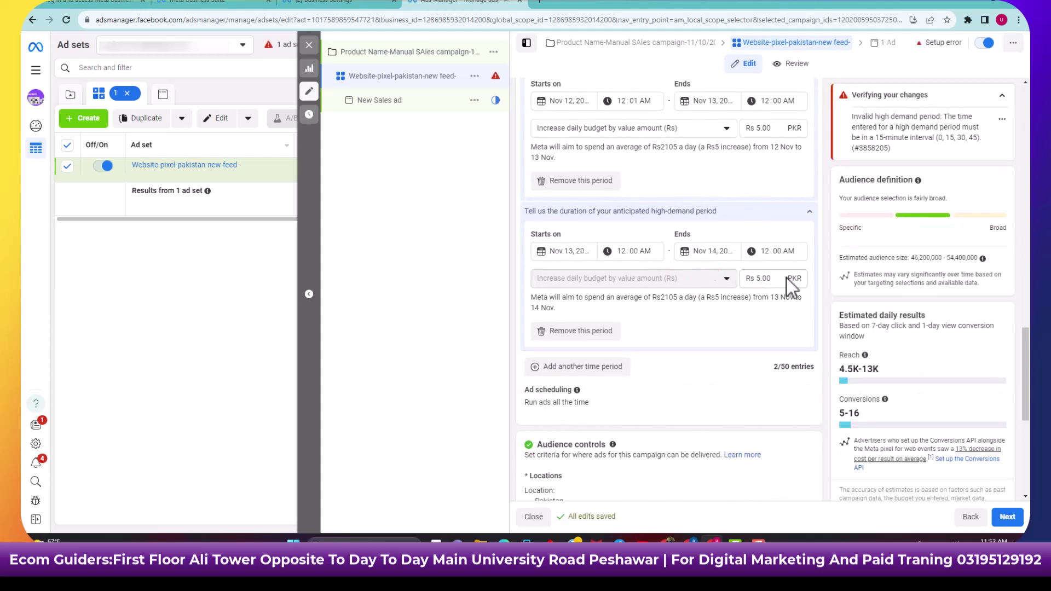
pyautogui.scroll(1, 750, 274)
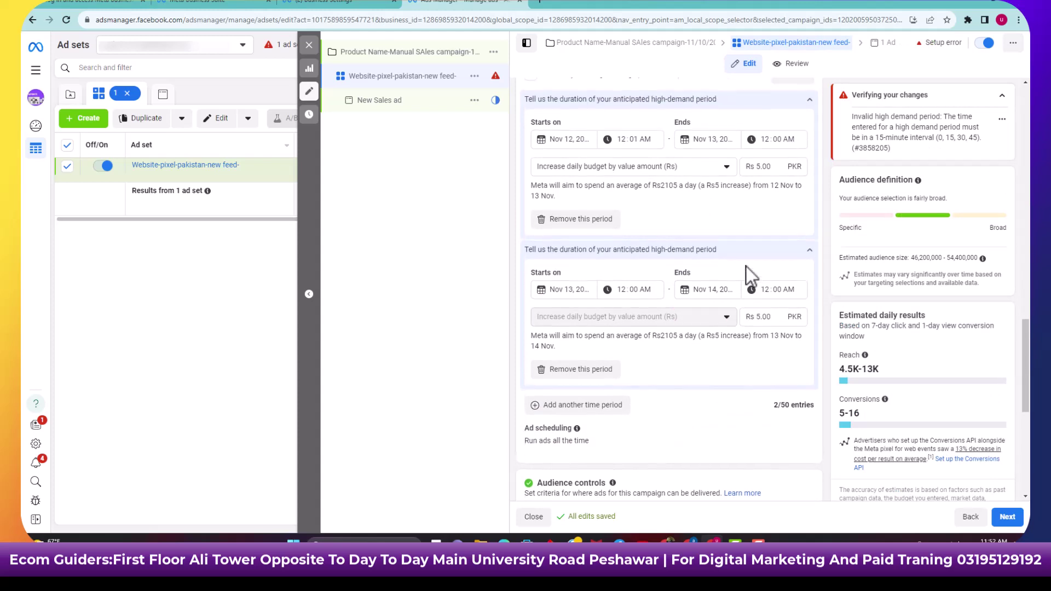
# Step: Remove both high-demand time periods from the budget scheduling
pyautogui.click(590, 371)
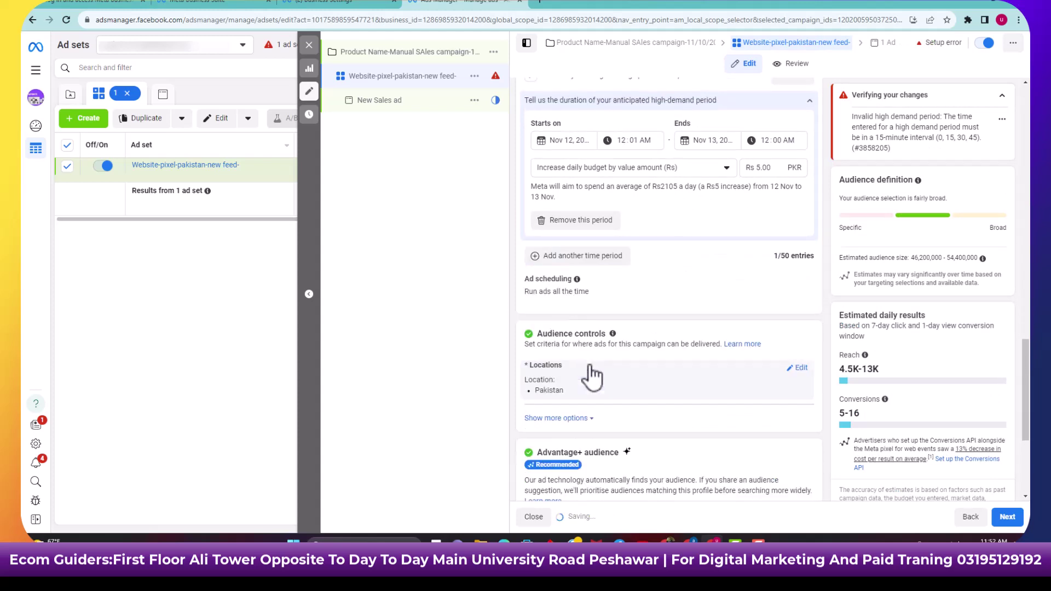
pyautogui.click(598, 221)
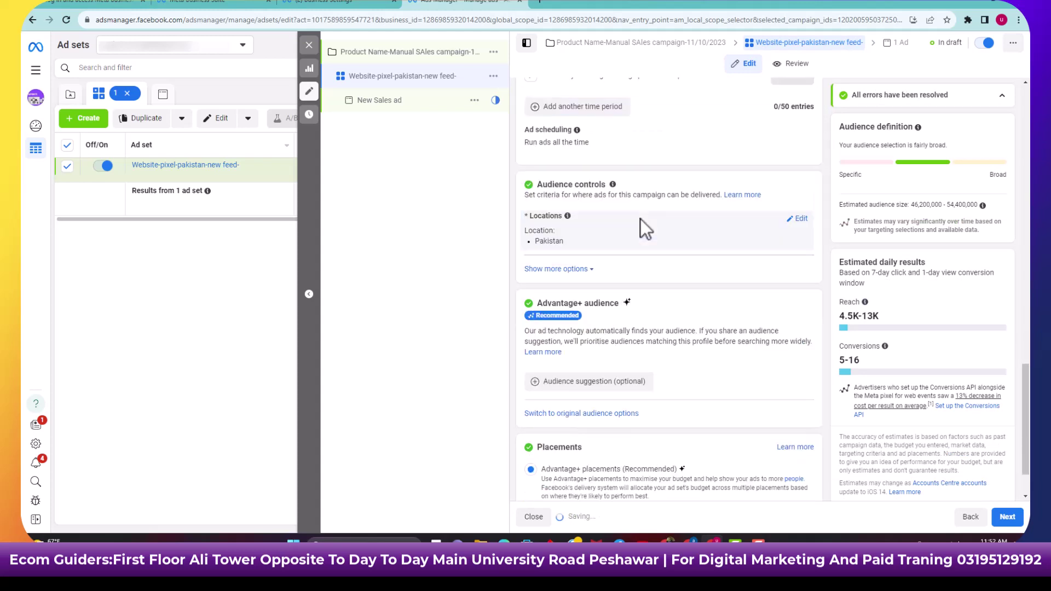
pyautogui.scroll(4, 578, 197)
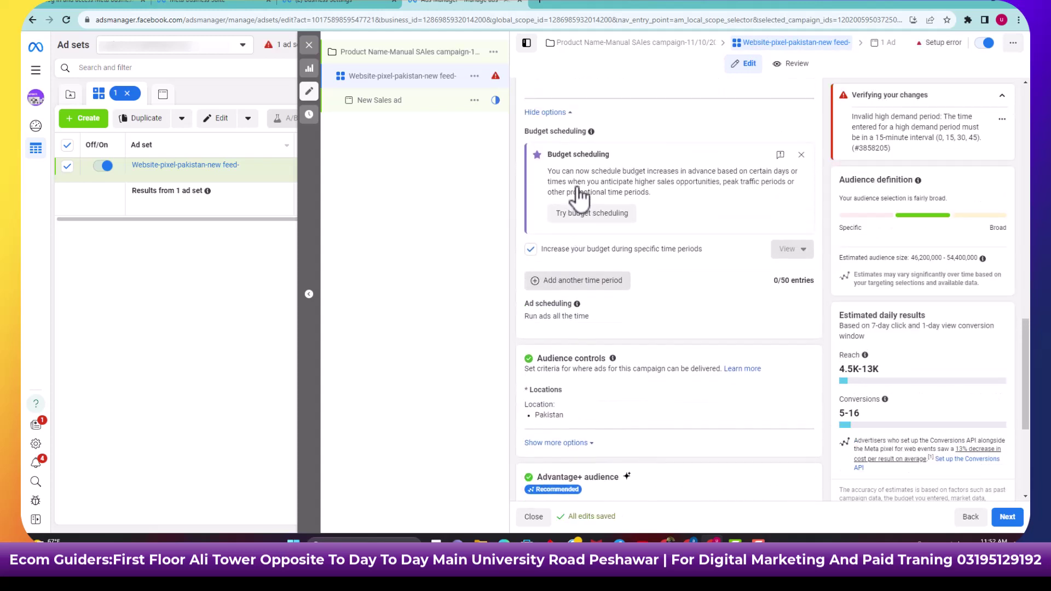
# Step: Show more audience control options and review the locations, minimum age, custom audience exclusions, languages, Advantage+ audience and placements sections
pyautogui.scroll(1, 547, 203)
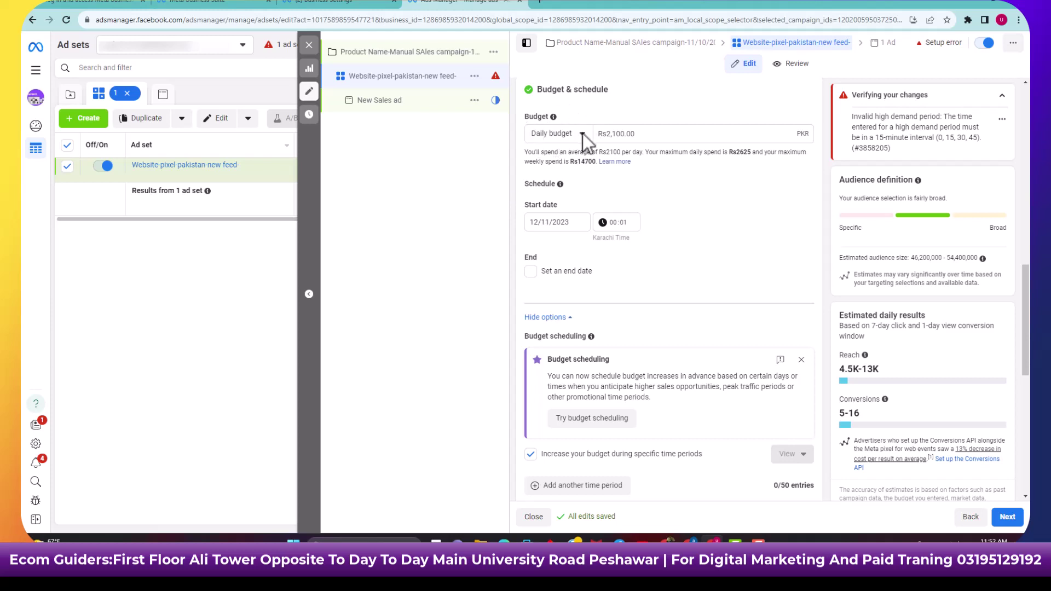
pyautogui.scroll(-5, 666, 288)
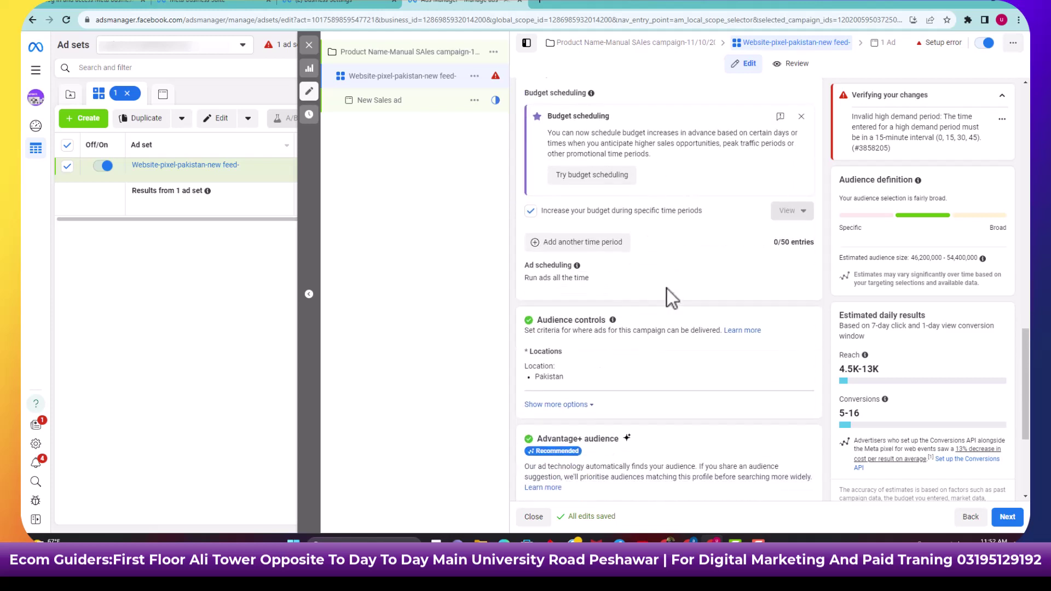
pyautogui.scroll(-2, 667, 287)
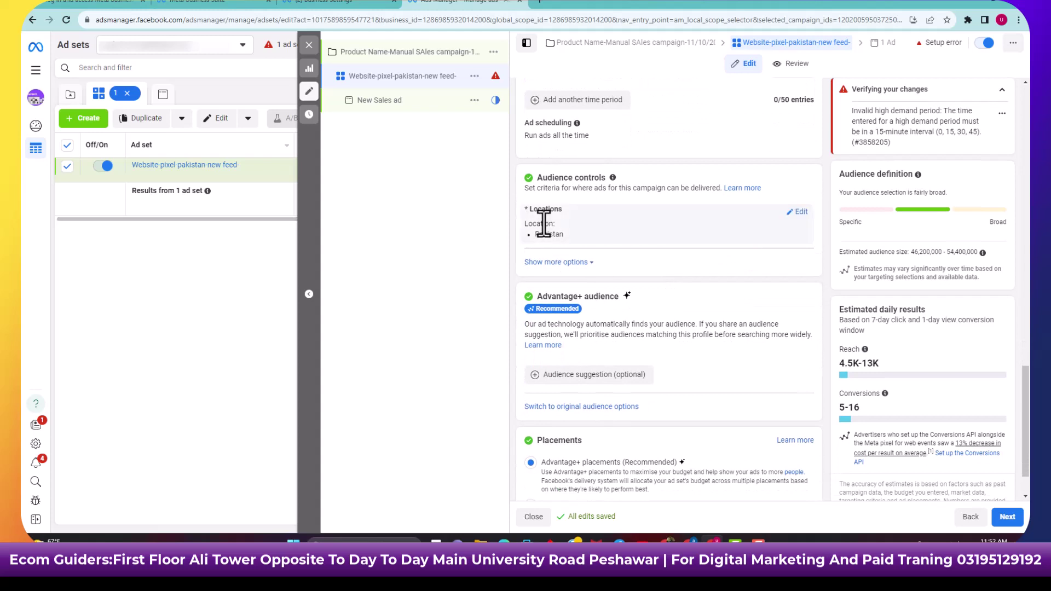
pyautogui.click(582, 263)
pyautogui.scroll(-2, 639, 287)
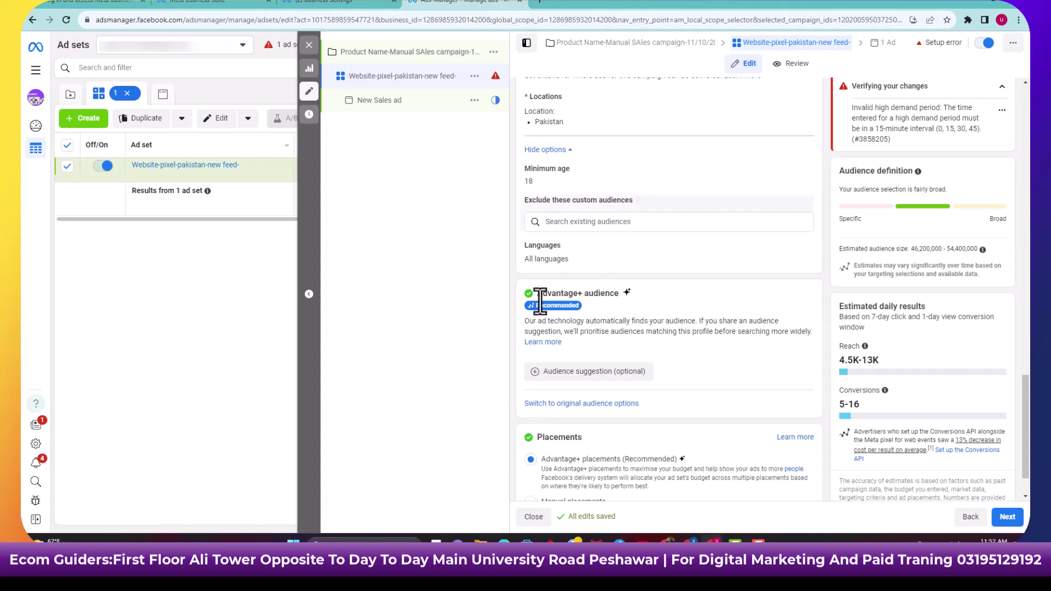
pyautogui.scroll(2, 593, 274)
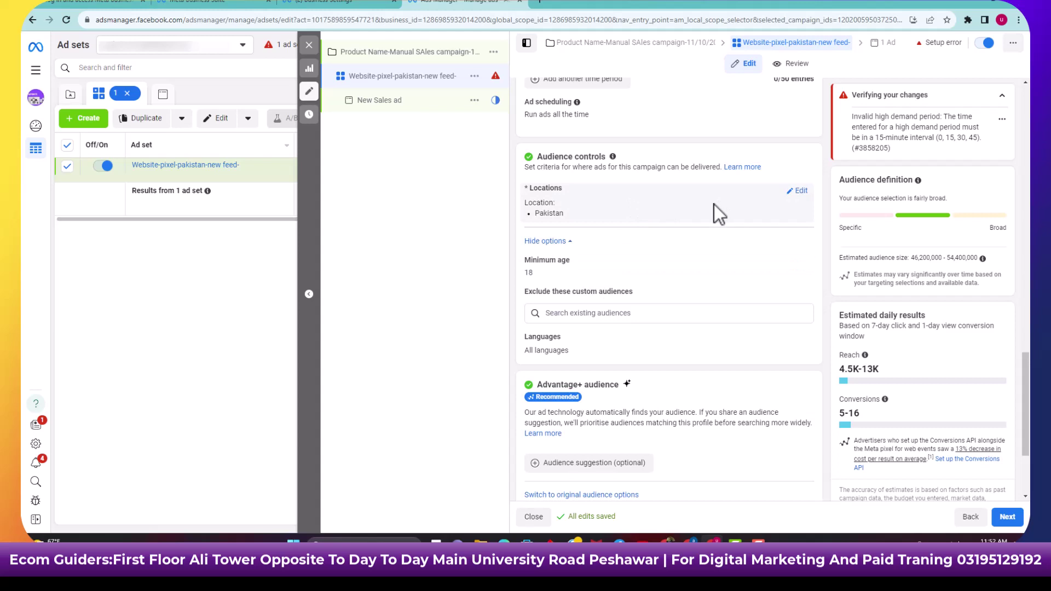
pyautogui.scroll(-1, 722, 343)
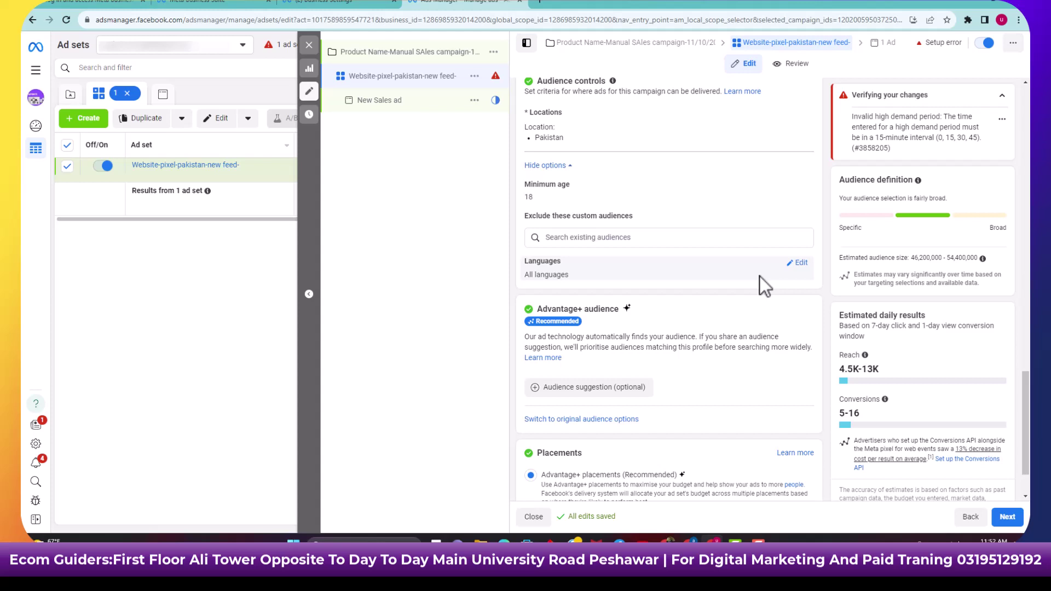
pyautogui.scroll(2, 760, 277)
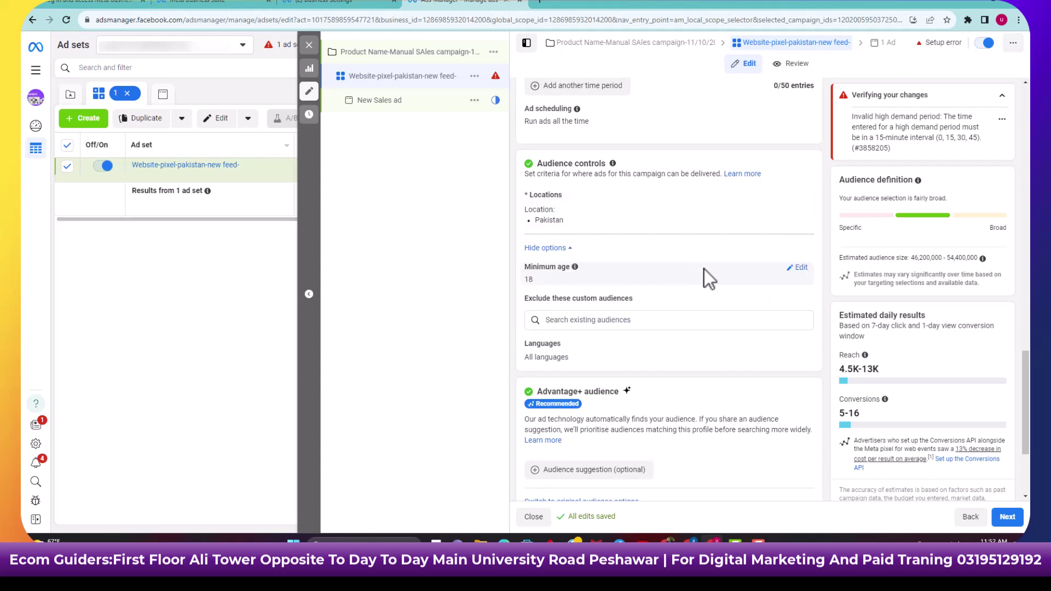
pyautogui.scroll(-3, 711, 386)
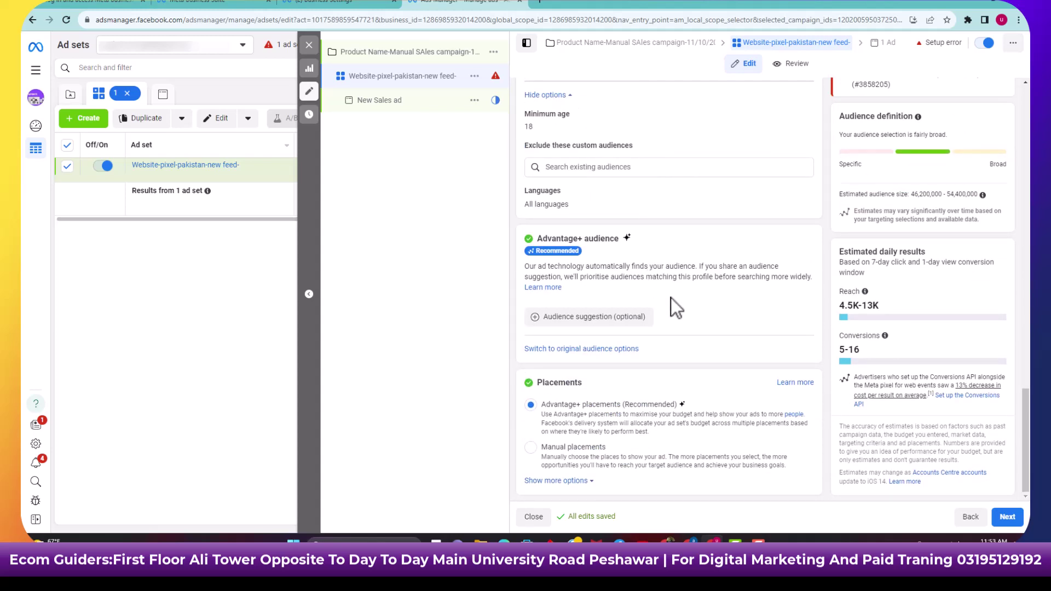
pyautogui.scroll(4, 671, 298)
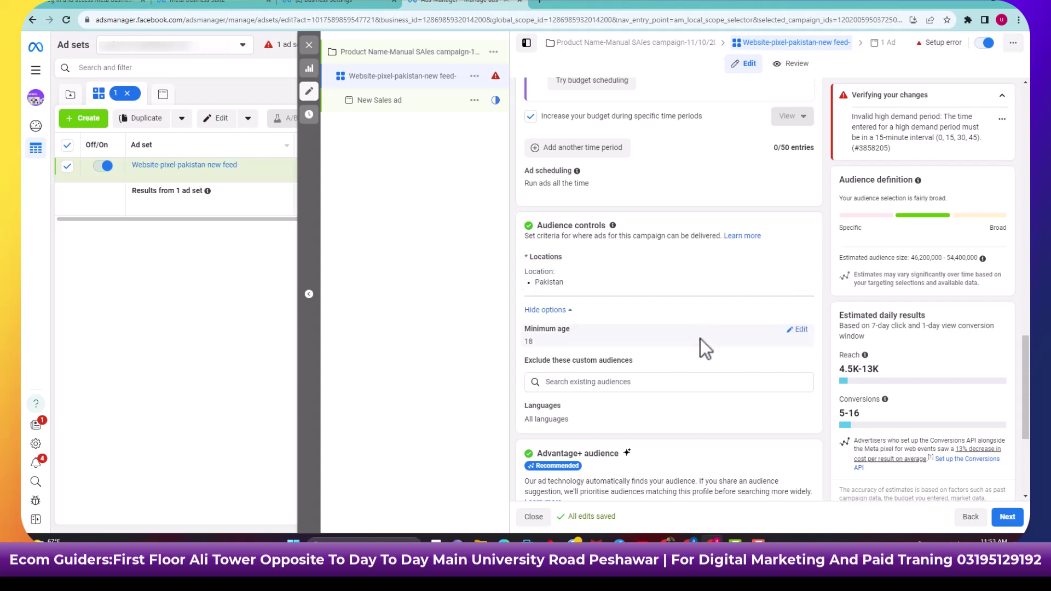
pyautogui.scroll(-3, 736, 439)
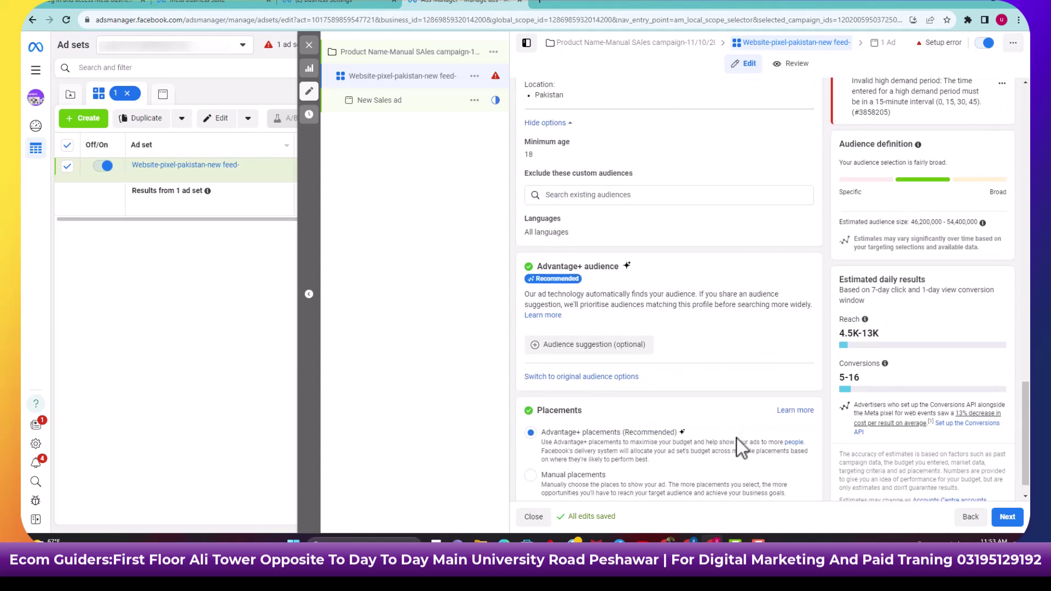
# Step: Open the audience locations for editing and show the location map for Pakistan
pyautogui.scroll(5, 736, 439)
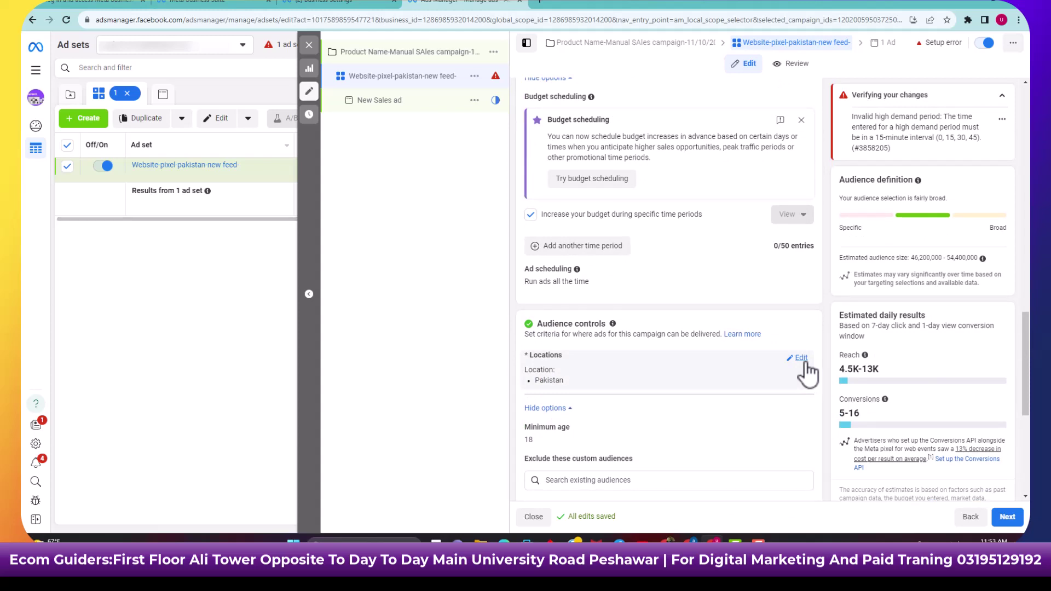
pyautogui.click(800, 357)
pyautogui.scroll(-2, 792, 356)
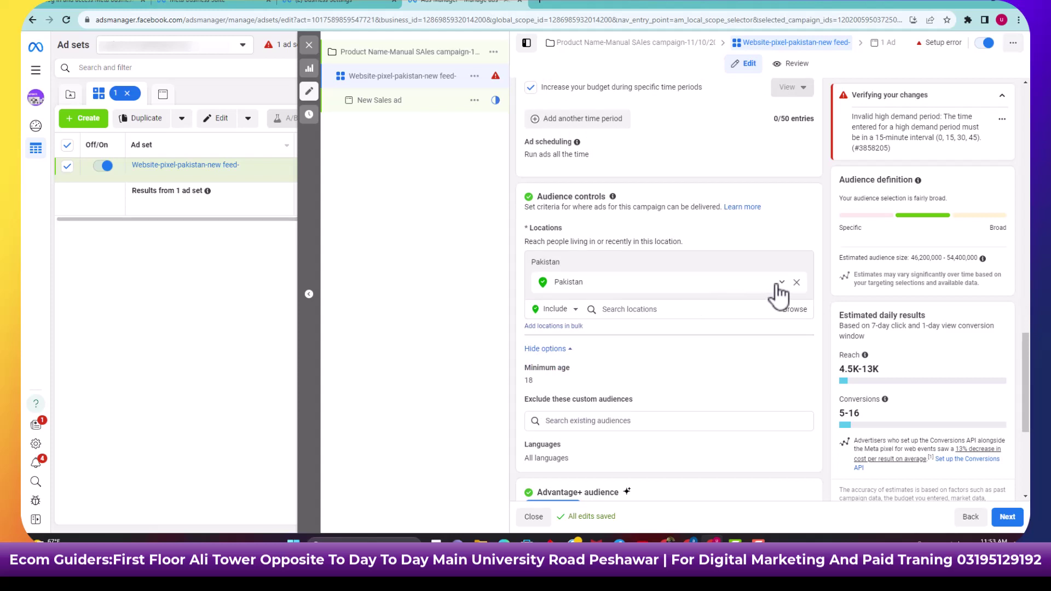
pyautogui.click(780, 283)
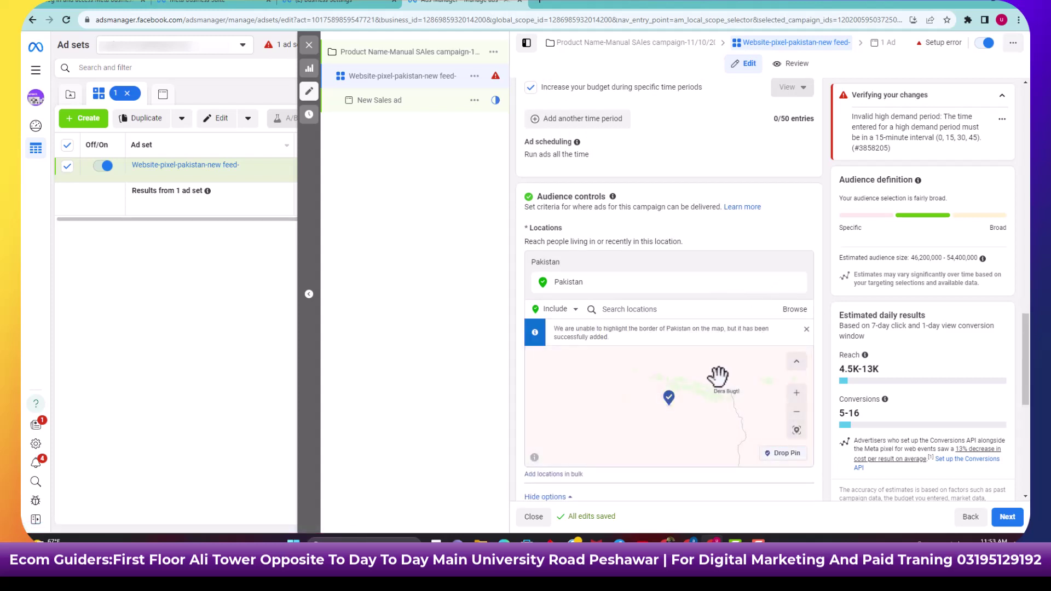
# Step: Exclude Punjab, Pakistan and Karachi, Sindh from the audience locations
pyautogui.click(573, 322)
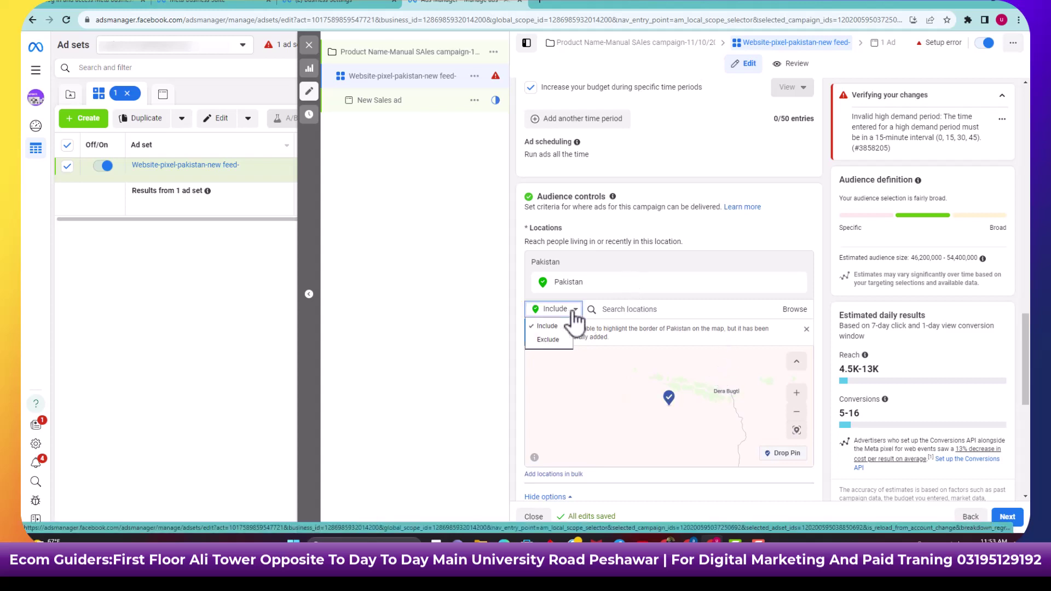
pyautogui.click(668, 315)
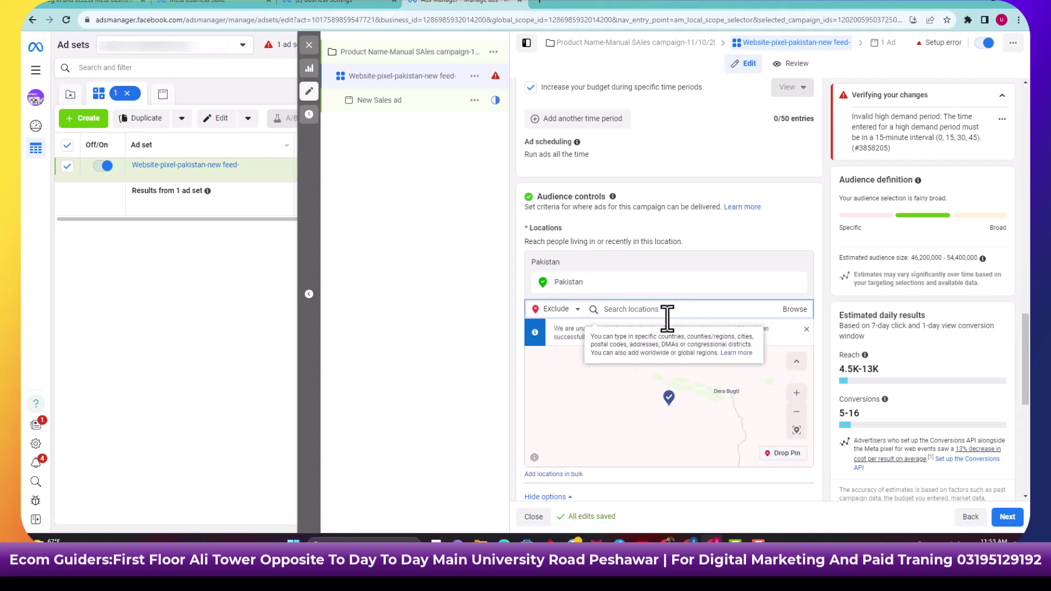
pyautogui.write('Pu')
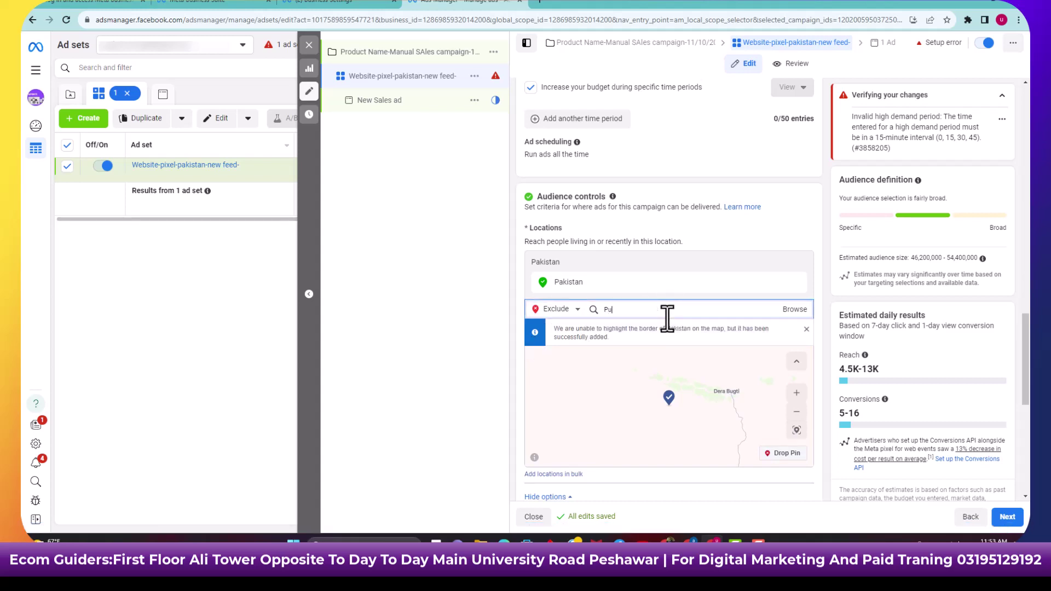
pyautogui.write('nkab')
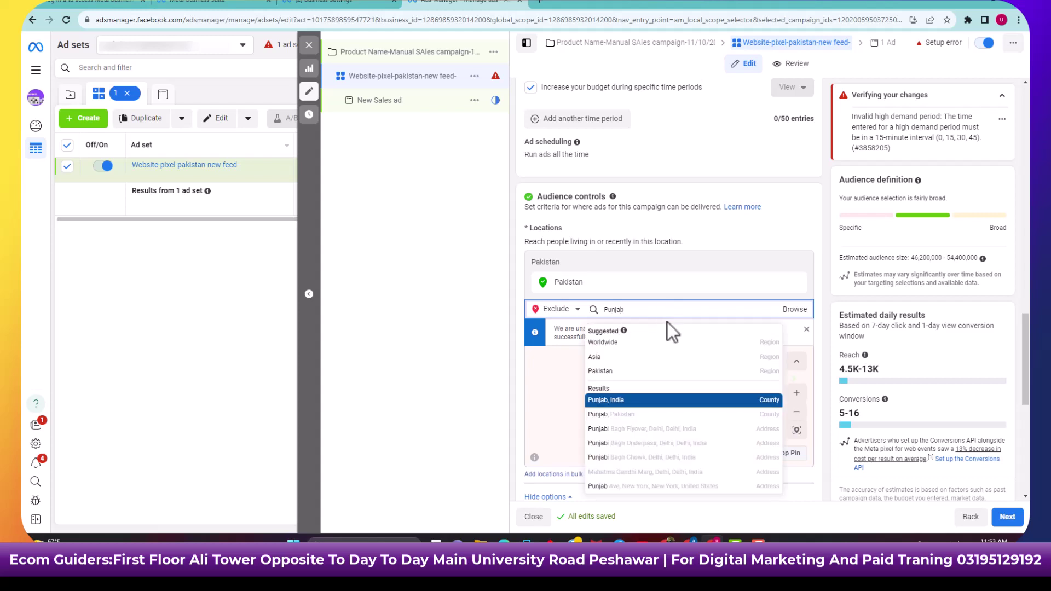
pyautogui.click(648, 417)
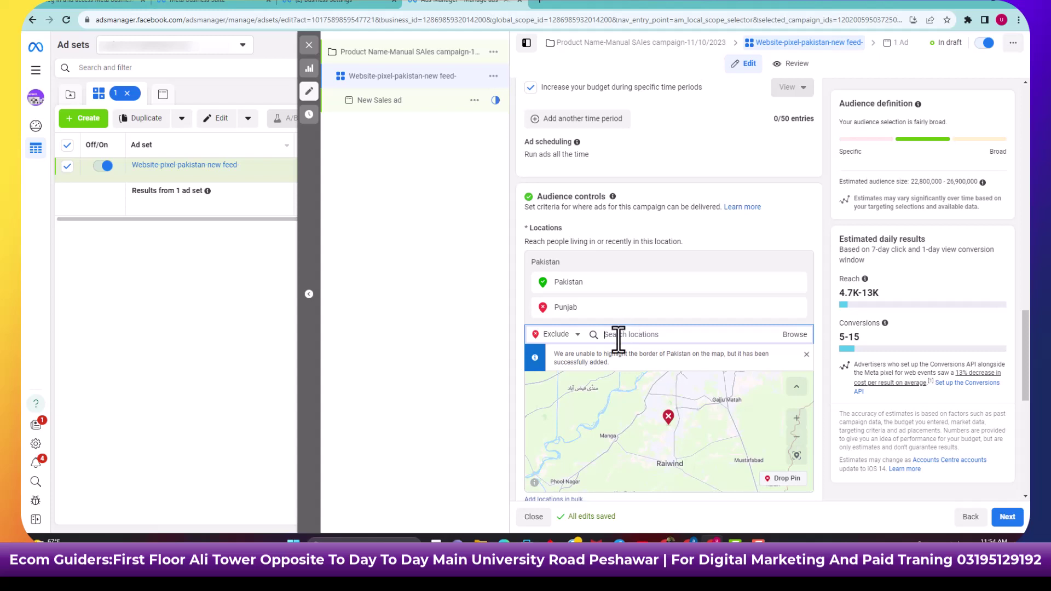
pyautogui.write('Karachi')
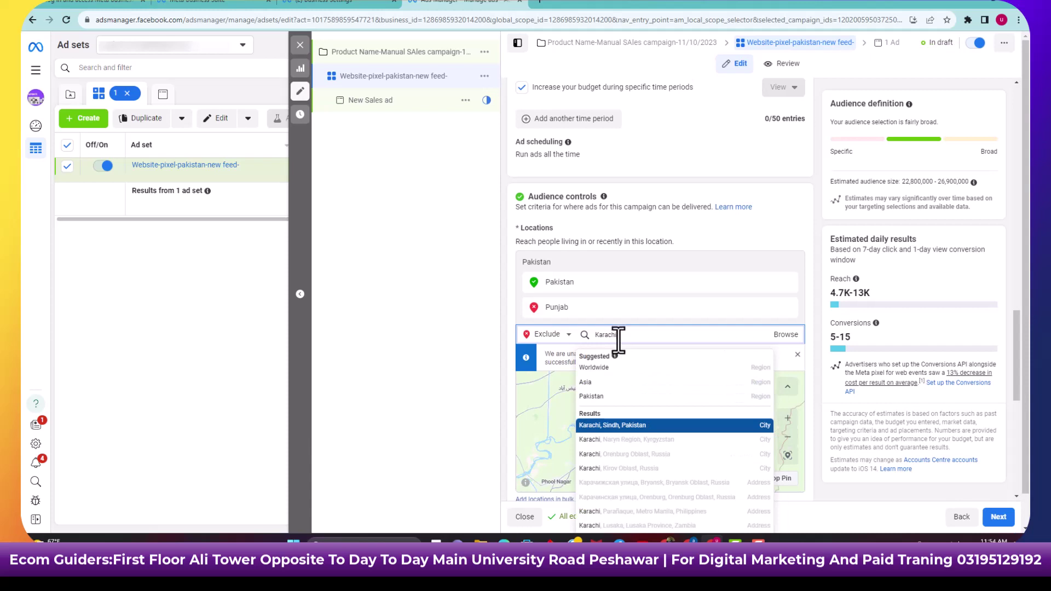
pyautogui.click(630, 430)
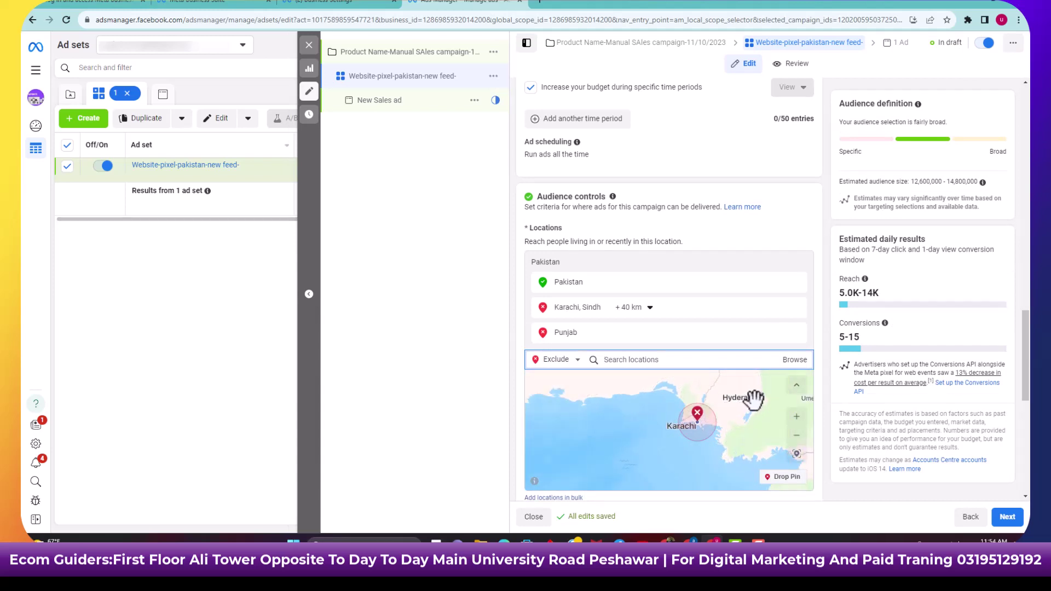
# Step: Reduce the excluded radius around Karachi to 17 km and widen it again
pyautogui.click(648, 307)
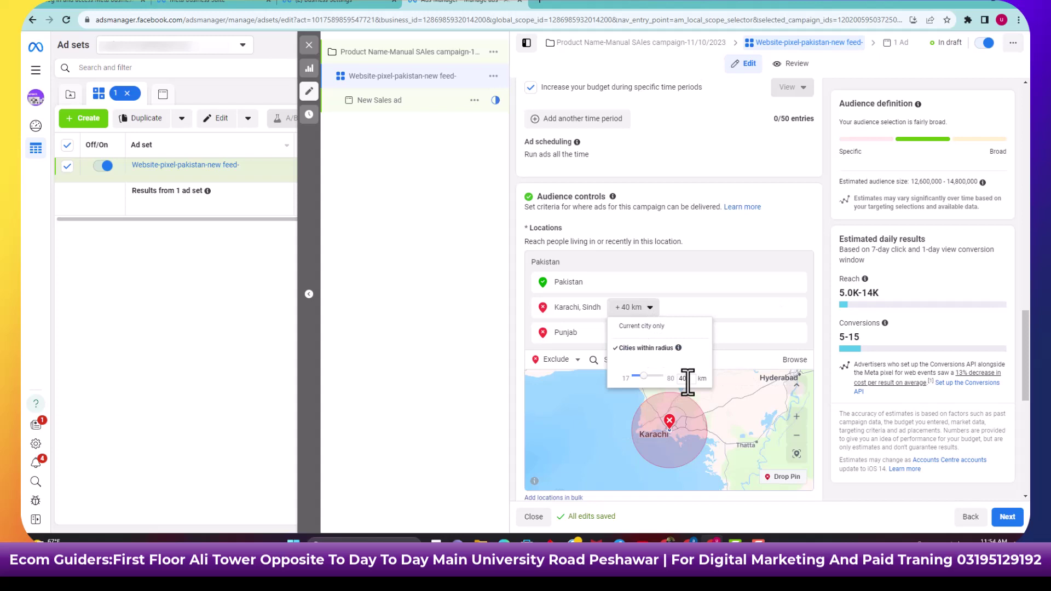
pyautogui.moveTo(646, 377); pyautogui.dragTo(630, 377)
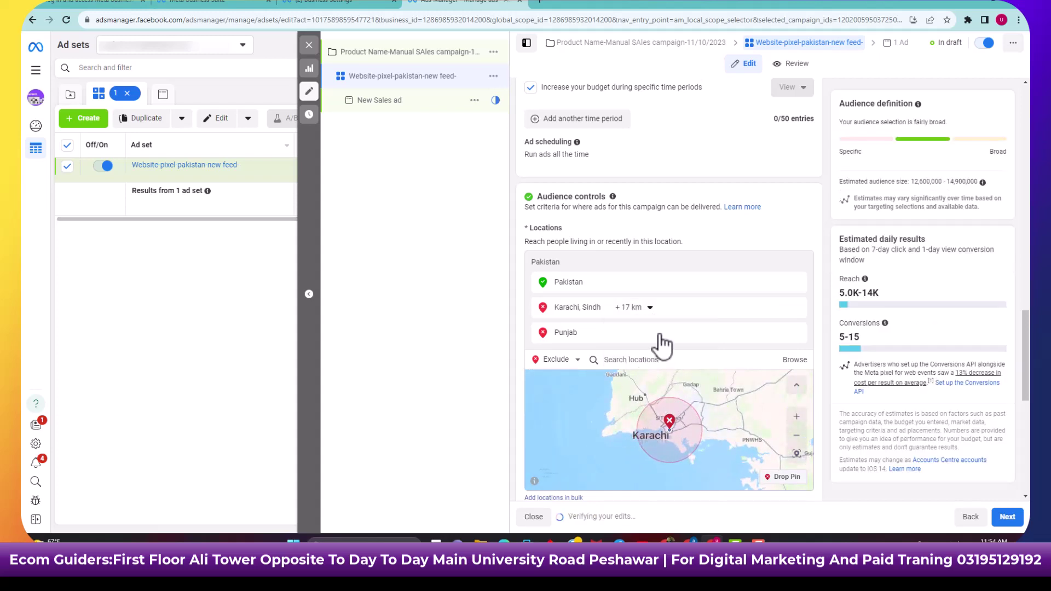
pyautogui.click(651, 311)
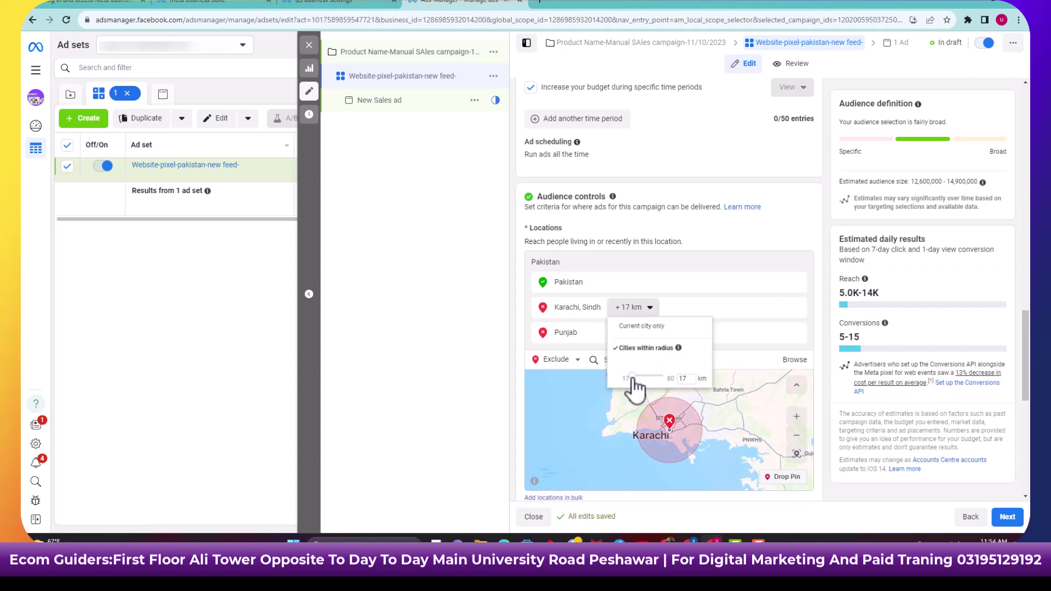
pyautogui.moveTo(633, 377); pyautogui.dragTo(660, 389)
pyautogui.click(669, 383)
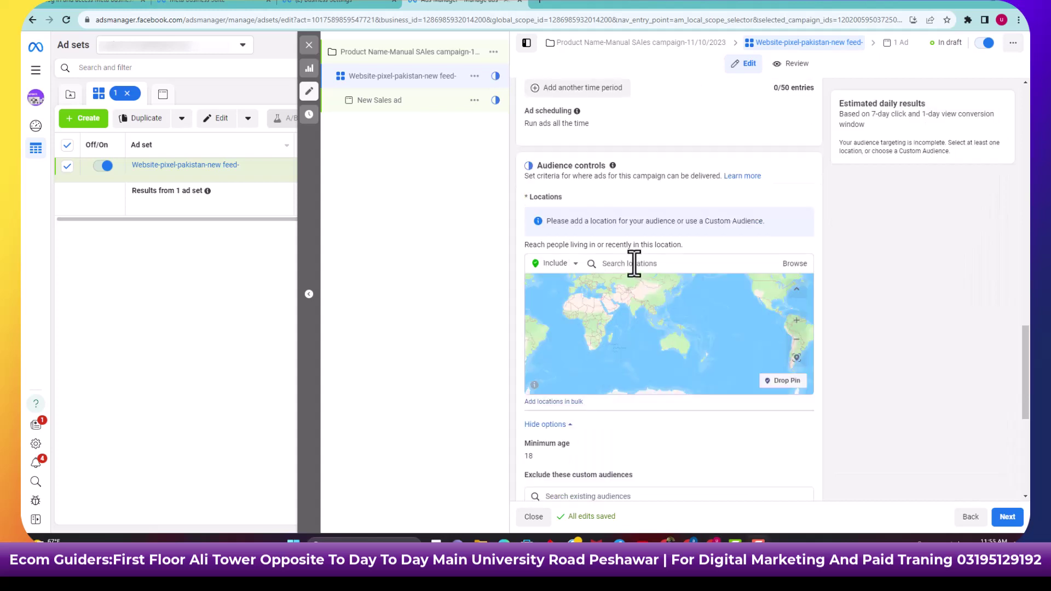
# Step: Search the locations for "peshawar university" and include the University Road Peshawar place
pyautogui.click(634, 264)
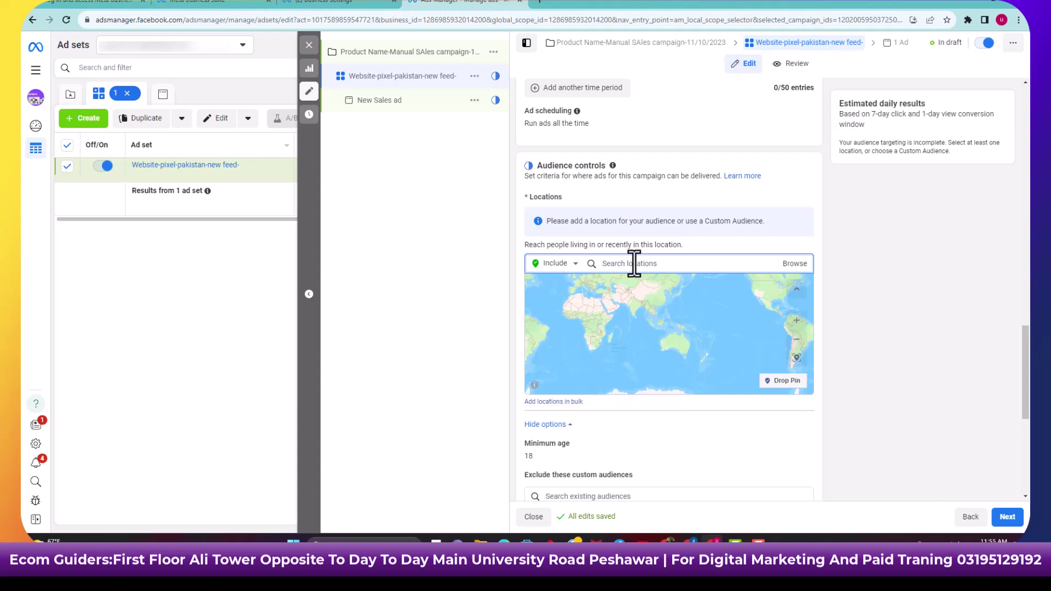
pyautogui.write('peshawar')
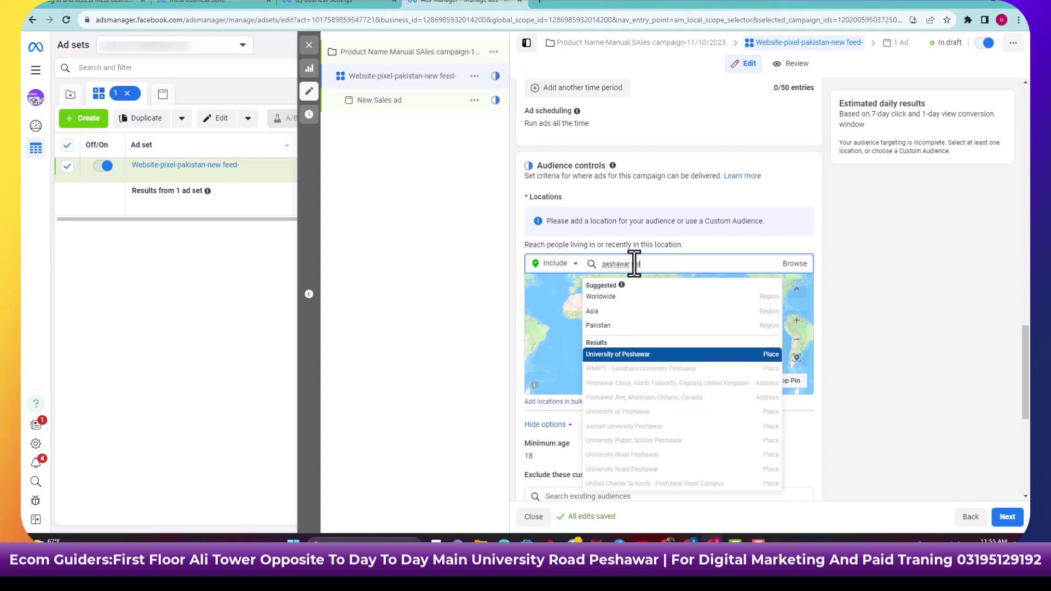
pyautogui.write('university')
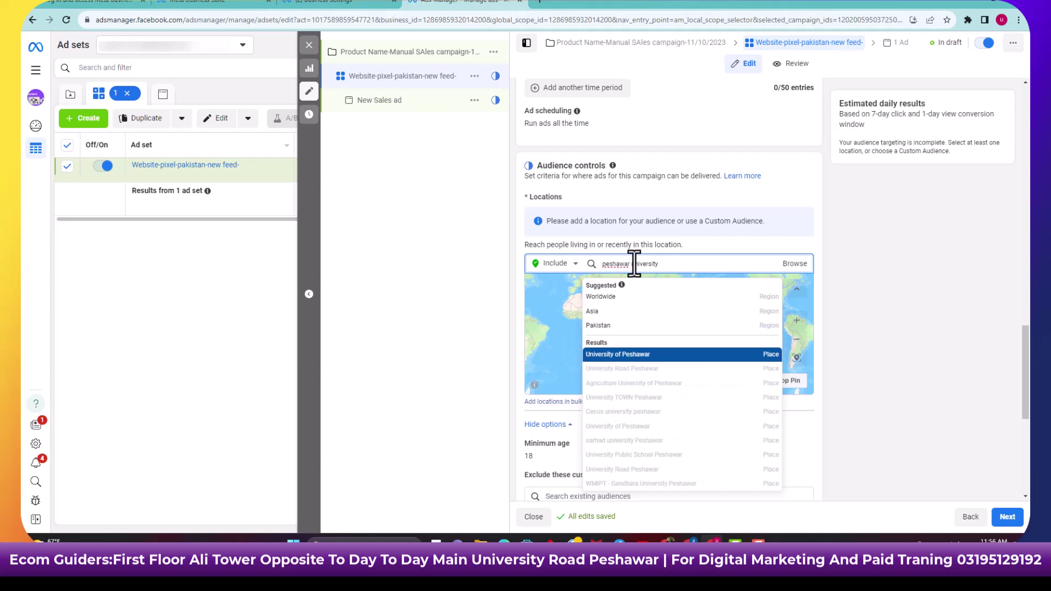
pyautogui.click(647, 370)
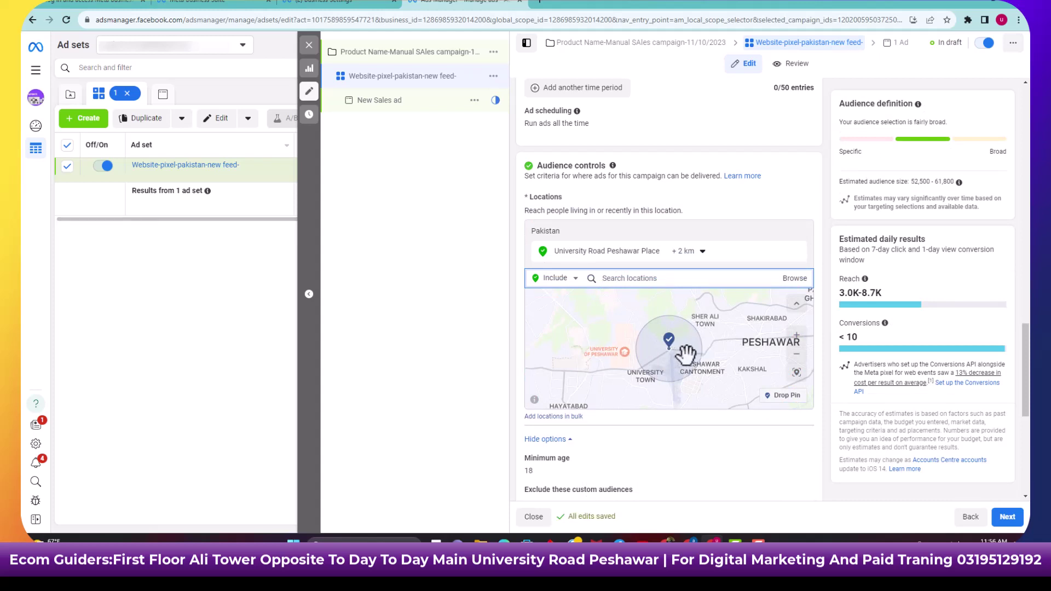
# Step: Set the targeting radius around University Road Peshawar to 10 km
pyautogui.click(688, 252)
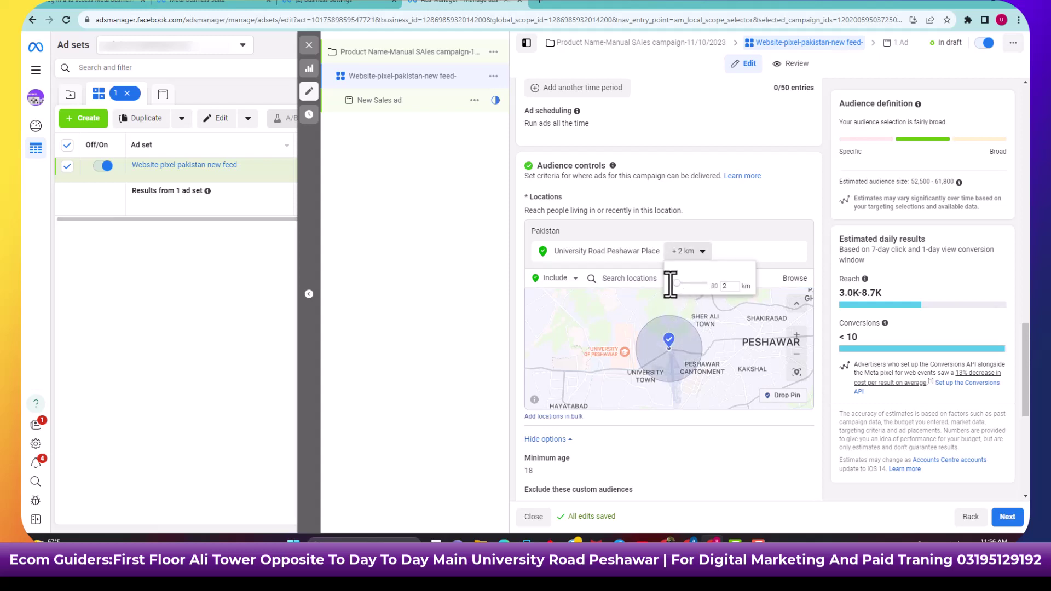
pyautogui.rightClick(667, 280)
pyautogui.click(711, 265)
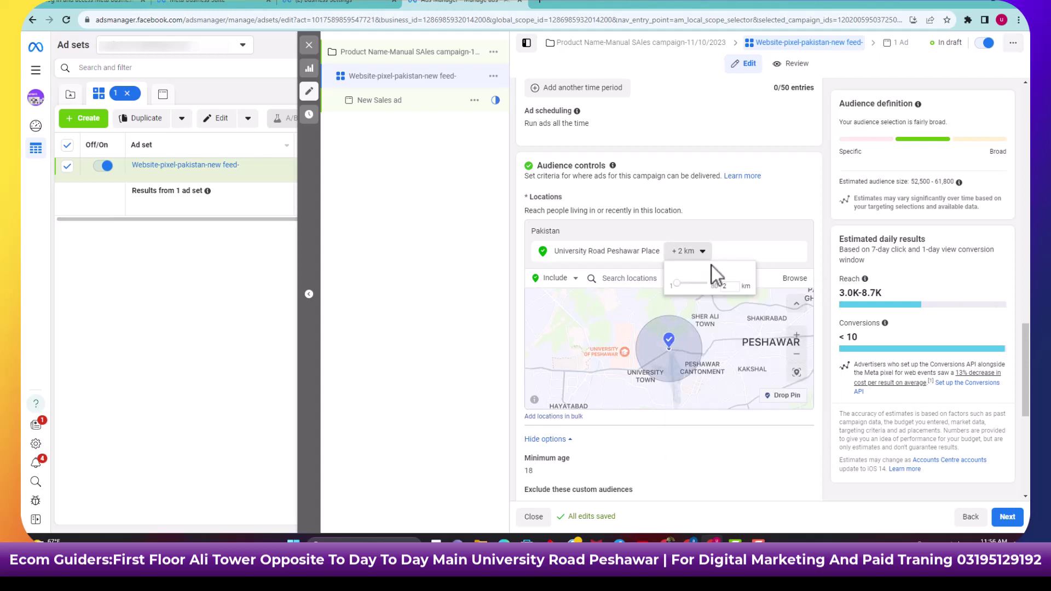
pyautogui.click(733, 289)
pyautogui.write('3')
pyautogui.press('BackSpace')
pyautogui.press('Return')
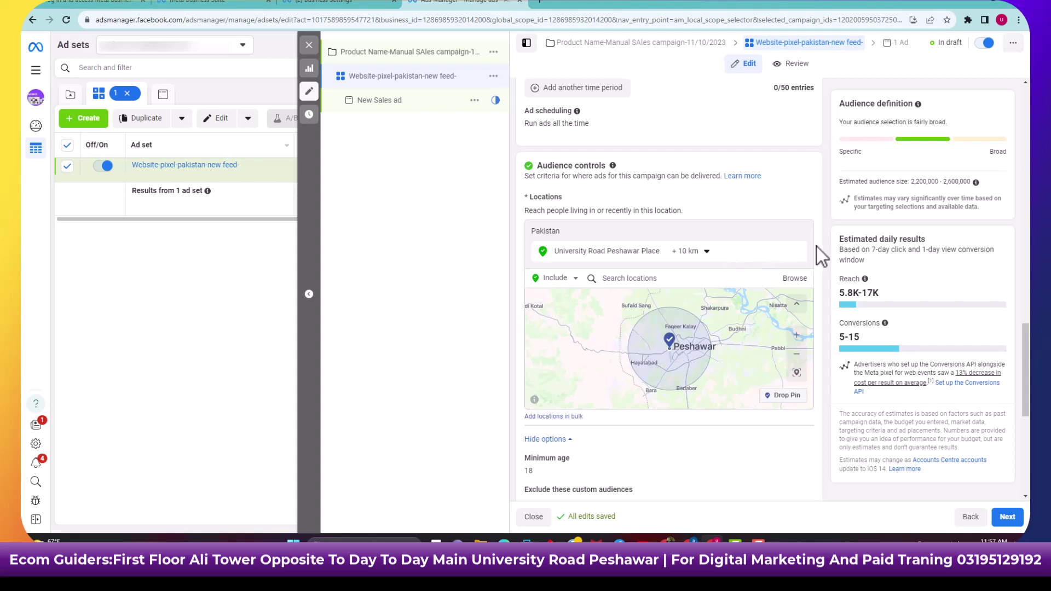
pyautogui.scroll(4, 816, 246)
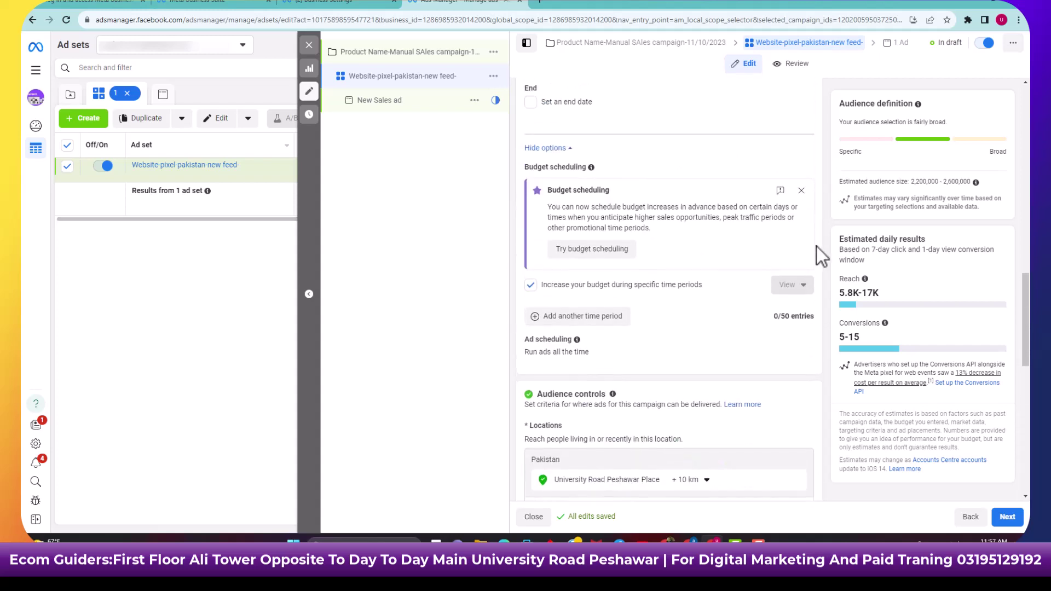
pyautogui.scroll(-5, 817, 246)
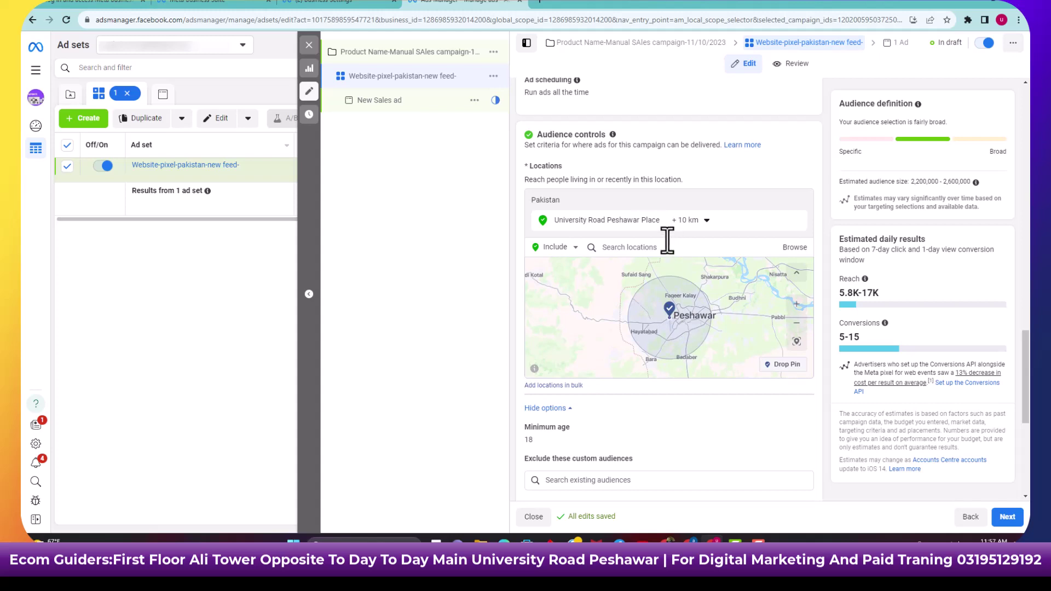
pyautogui.click(566, 251)
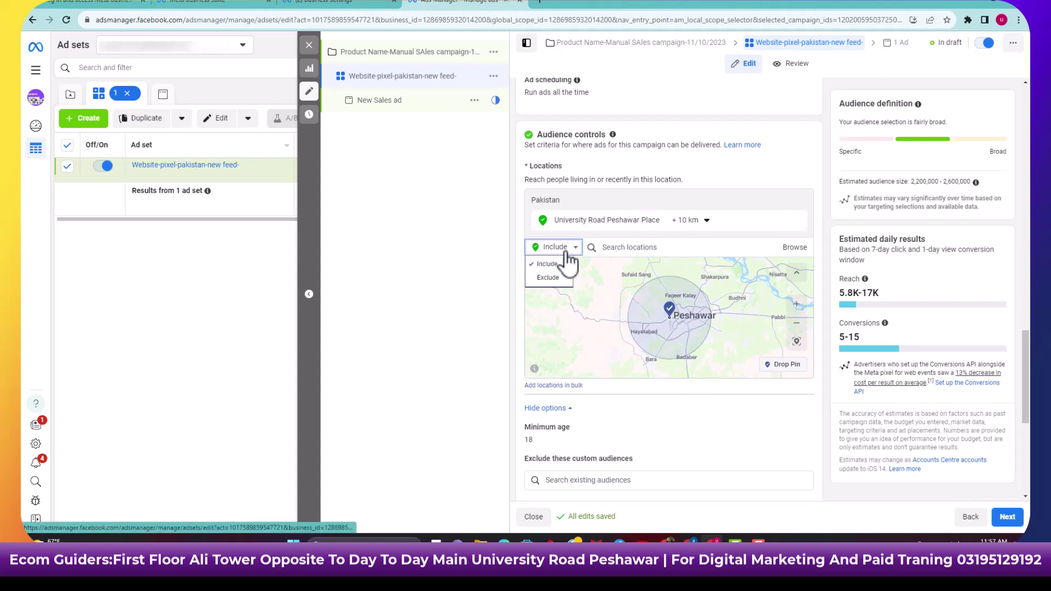
pyautogui.click(554, 279)
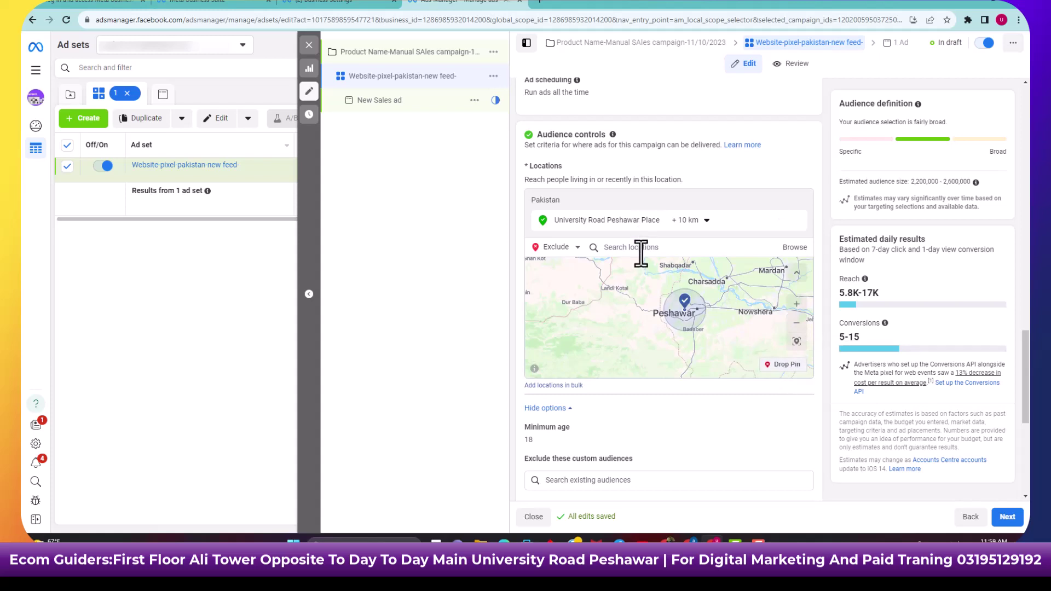
pyautogui.click(564, 250)
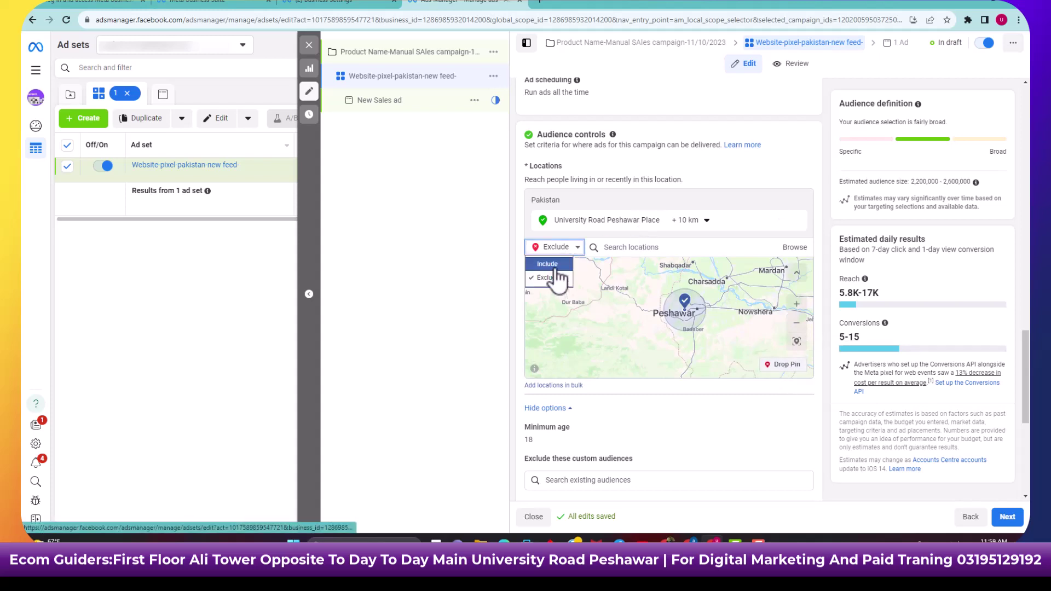
pyautogui.click(555, 264)
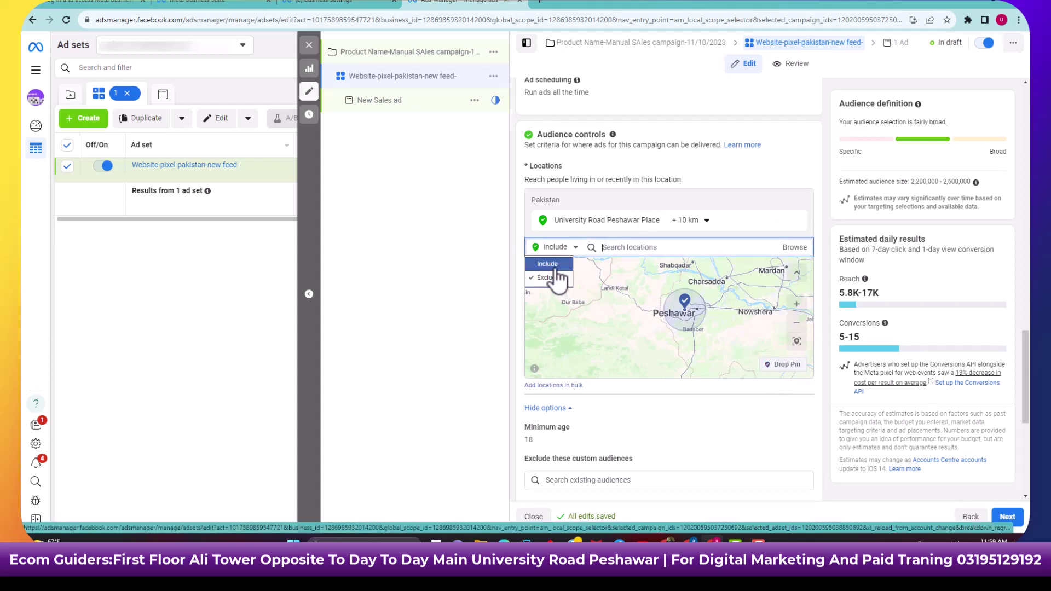
# Step: Drop an included location pin on Nowshera and an excluded location pin just west of Peshawar on the map
pyautogui.click(793, 366)
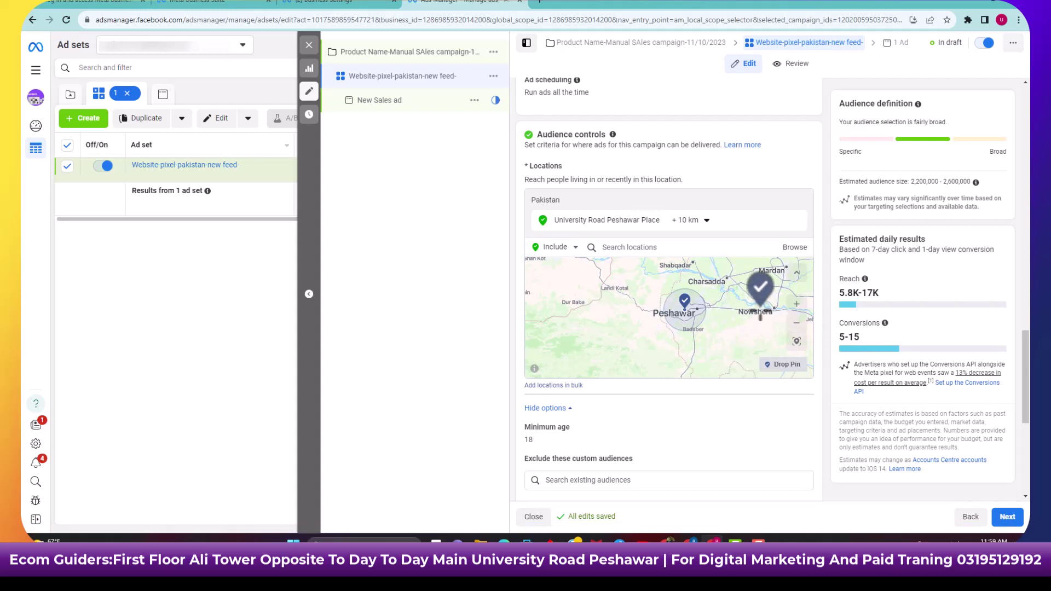
pyautogui.click(760, 318)
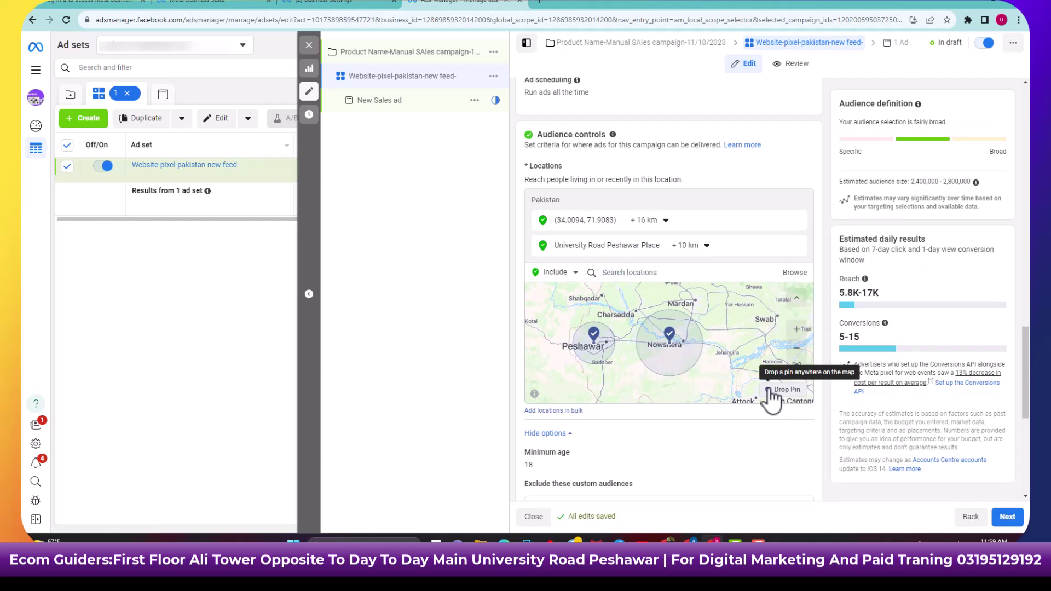
pyautogui.click(569, 273)
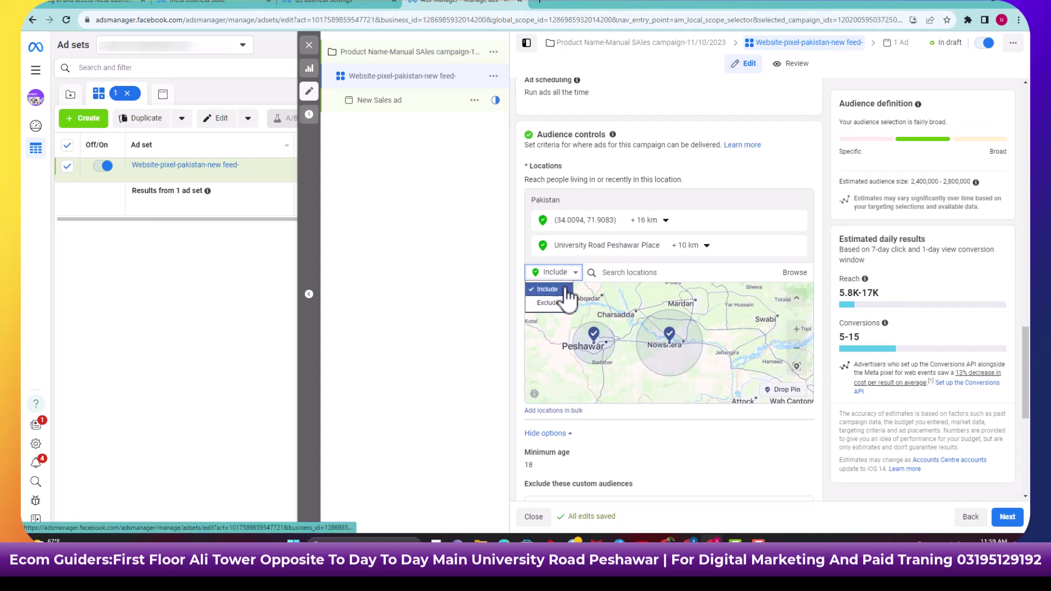
pyautogui.click(558, 305)
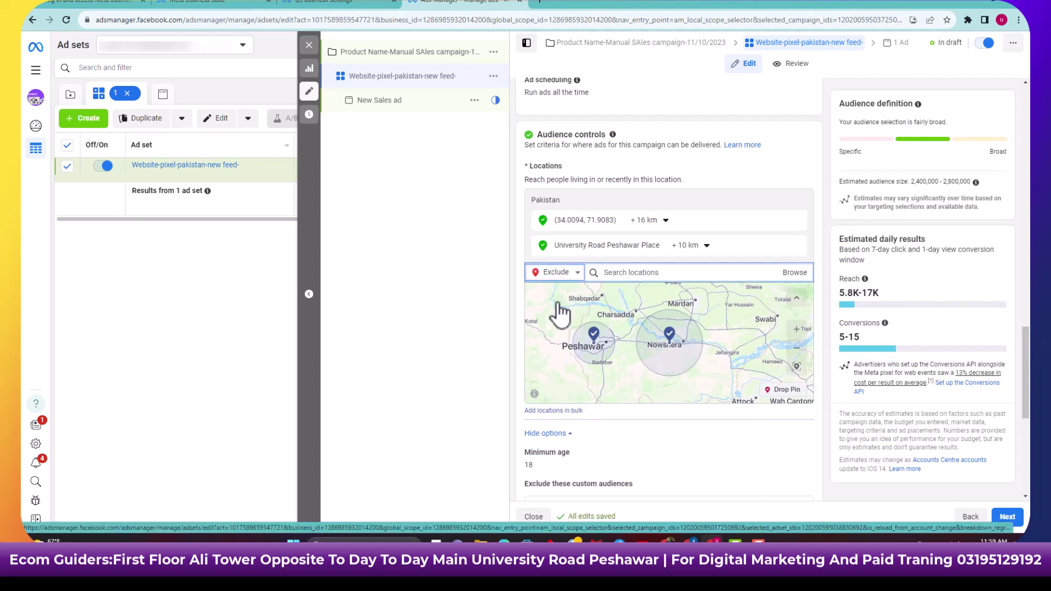
pyautogui.click(794, 391)
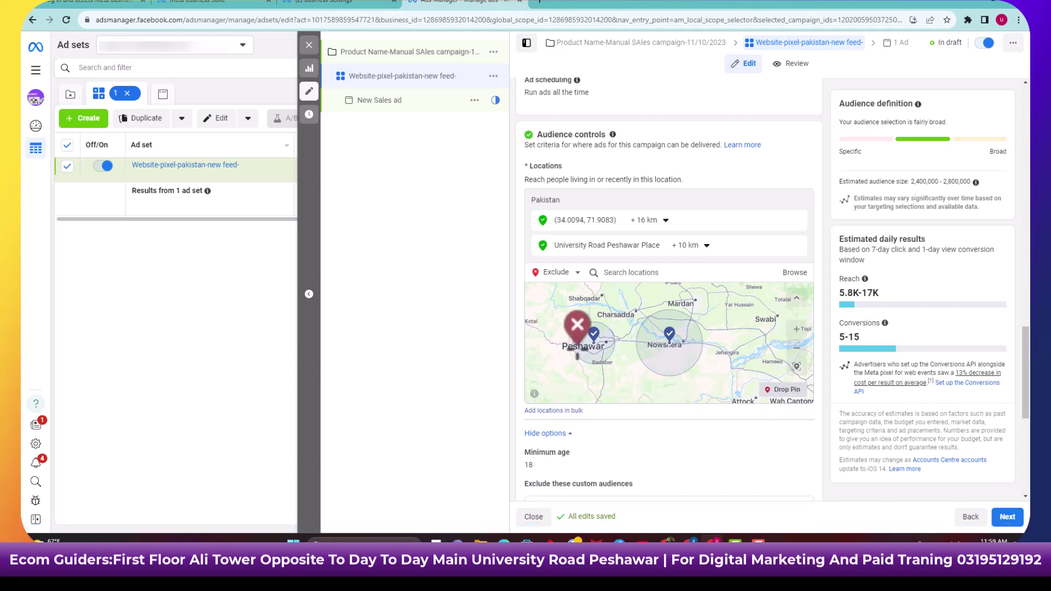
pyautogui.click(569, 358)
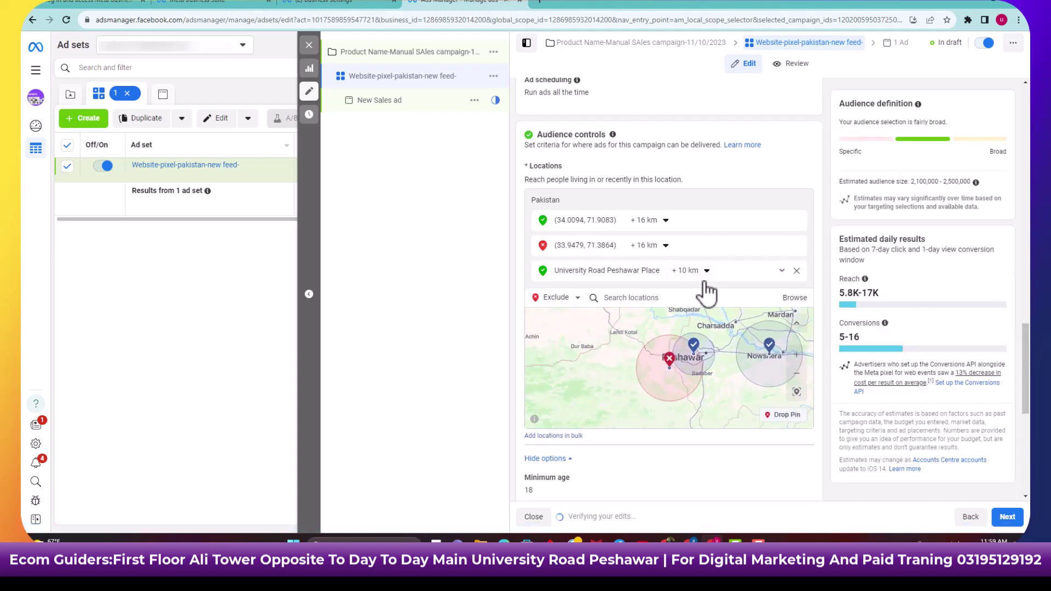
# Step: Reduce the radius around the excluded pin west of Peshawar to 1 km, and widen it to 5 km
pyautogui.click(667, 247)
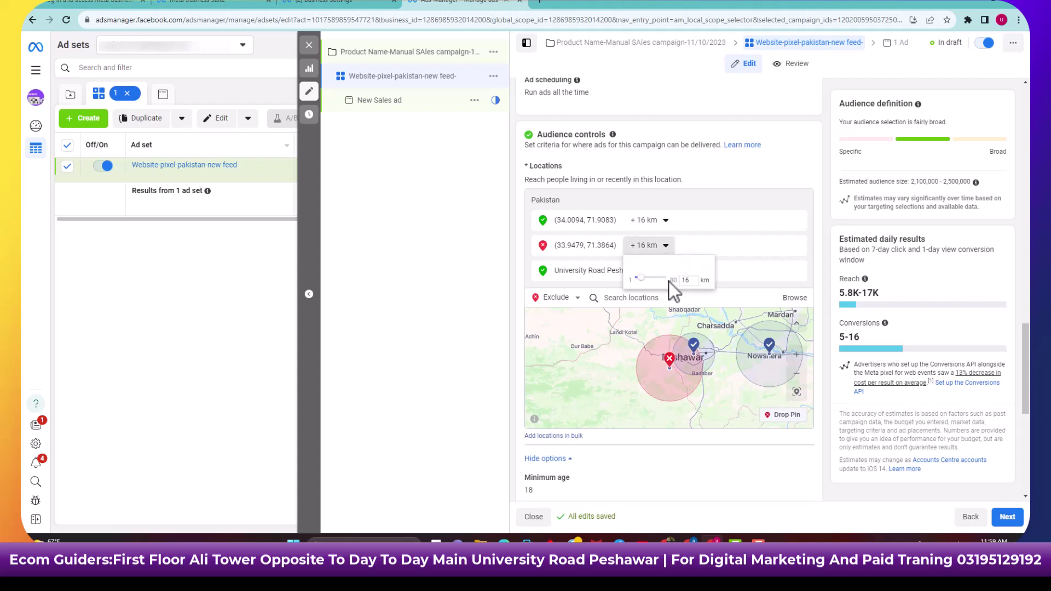
pyautogui.rightClick(624, 280)
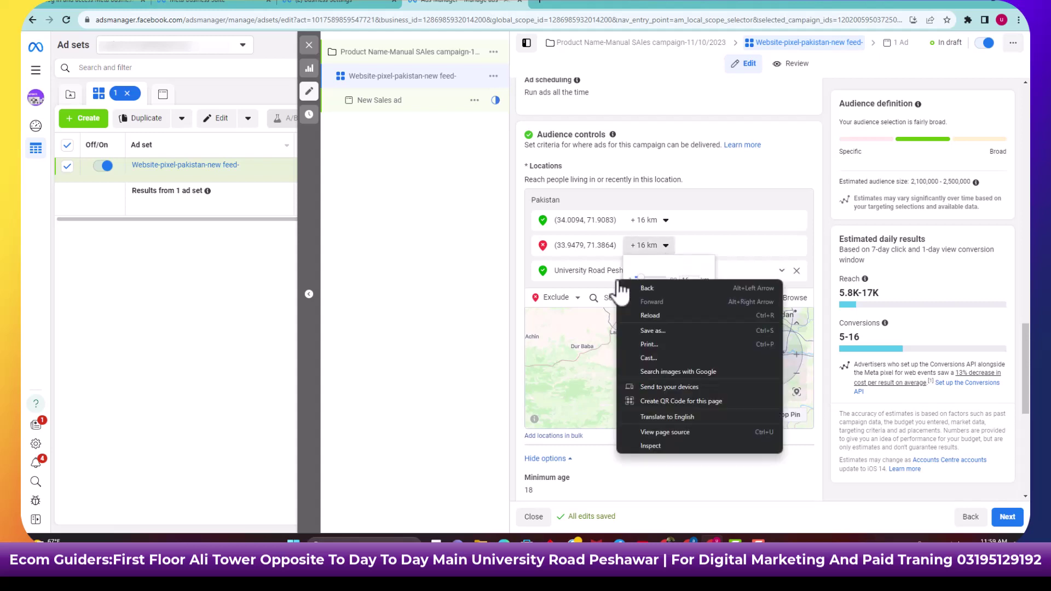
pyautogui.rightClick(639, 273)
pyautogui.click(634, 278)
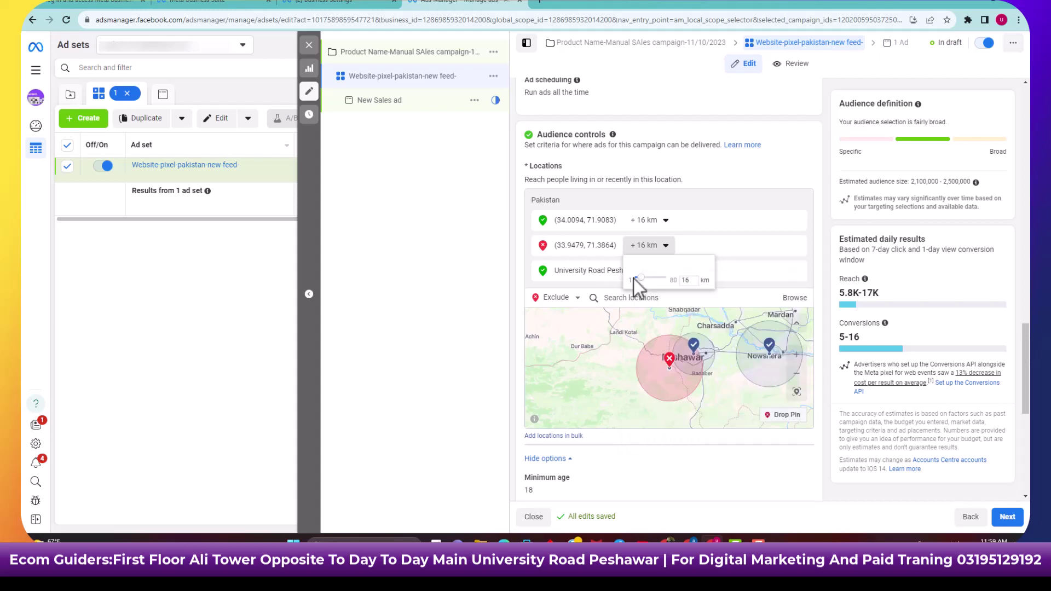
pyautogui.click(634, 288)
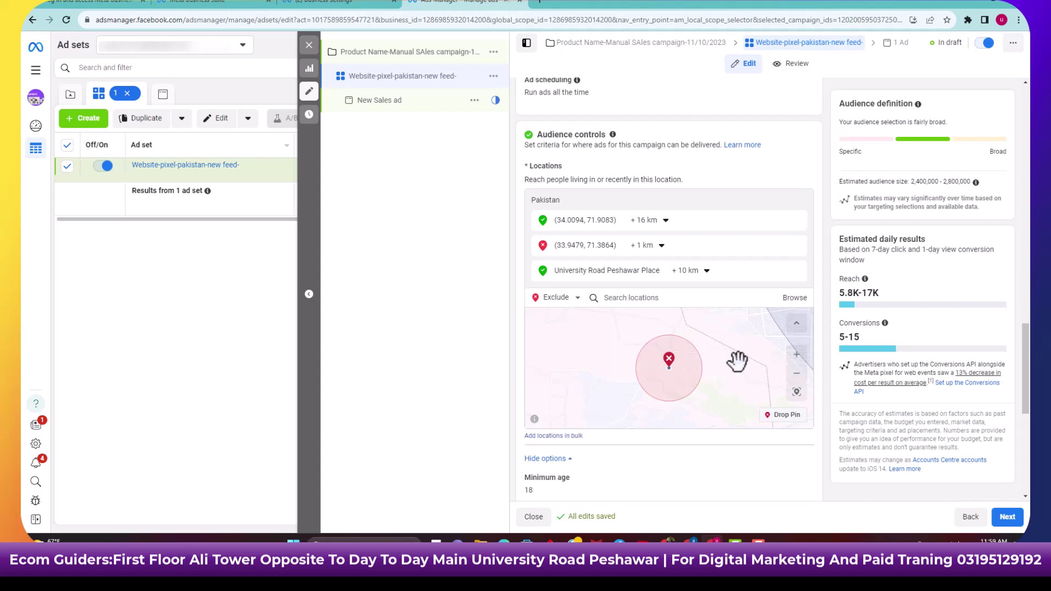
pyautogui.click(660, 248)
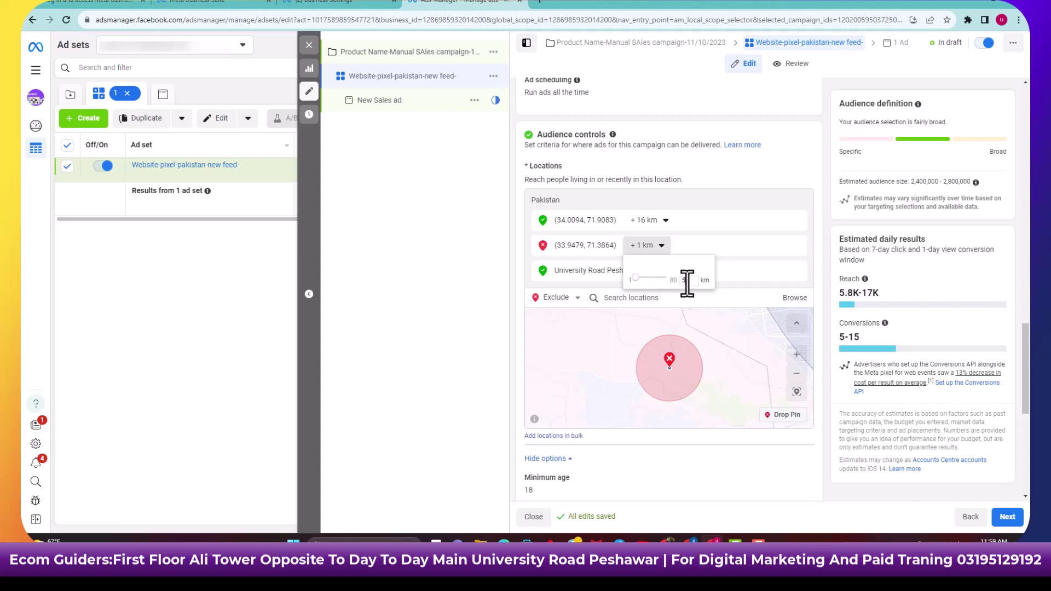
pyautogui.write('5')
pyautogui.press('Return')
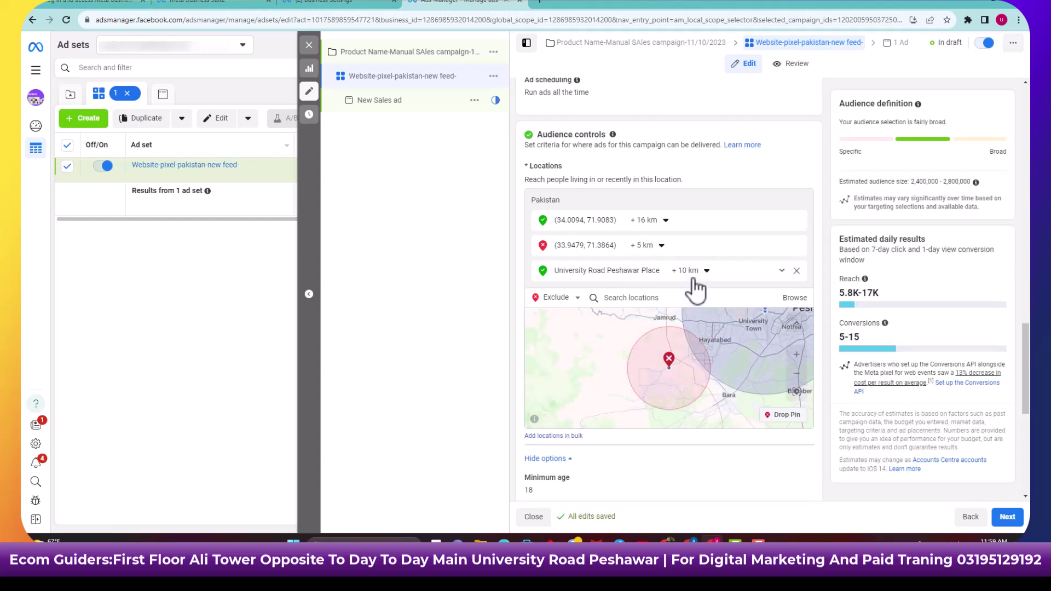
# Step: Set the radius around the excluded pin west of Peshawar to 9 km
pyautogui.click(661, 246)
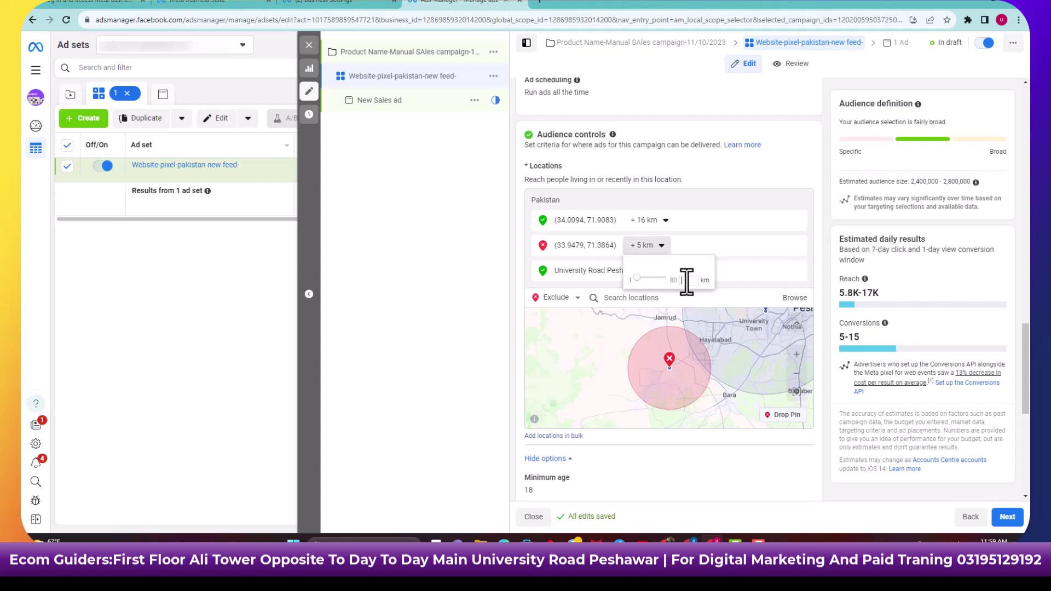
pyautogui.press('Return')
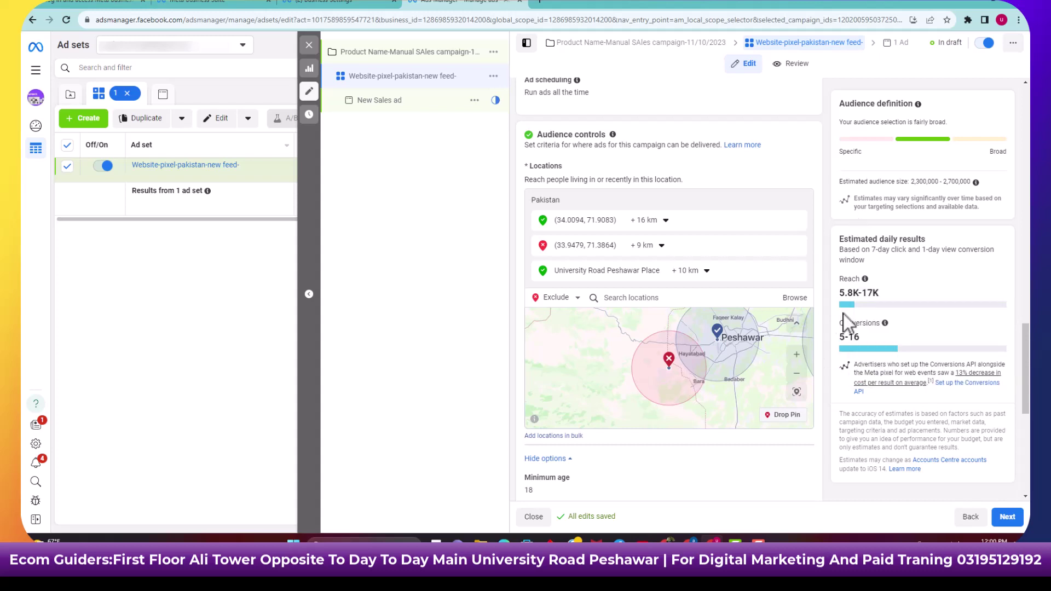
# Step: Open the audience's minimum age for editing and view the available ages
pyautogui.scroll(-3, 820, 300)
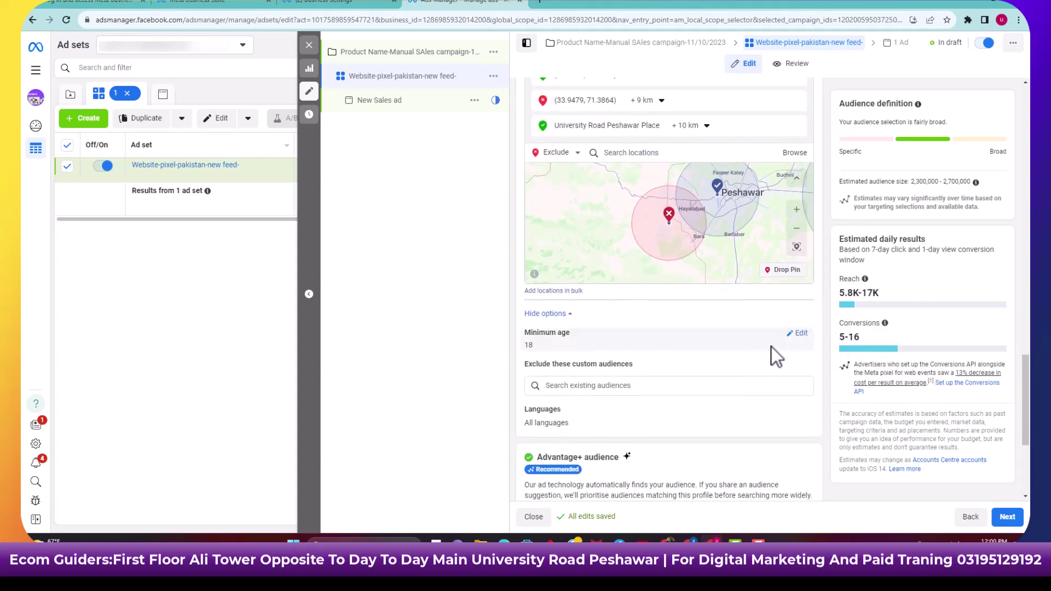
pyautogui.click(796, 335)
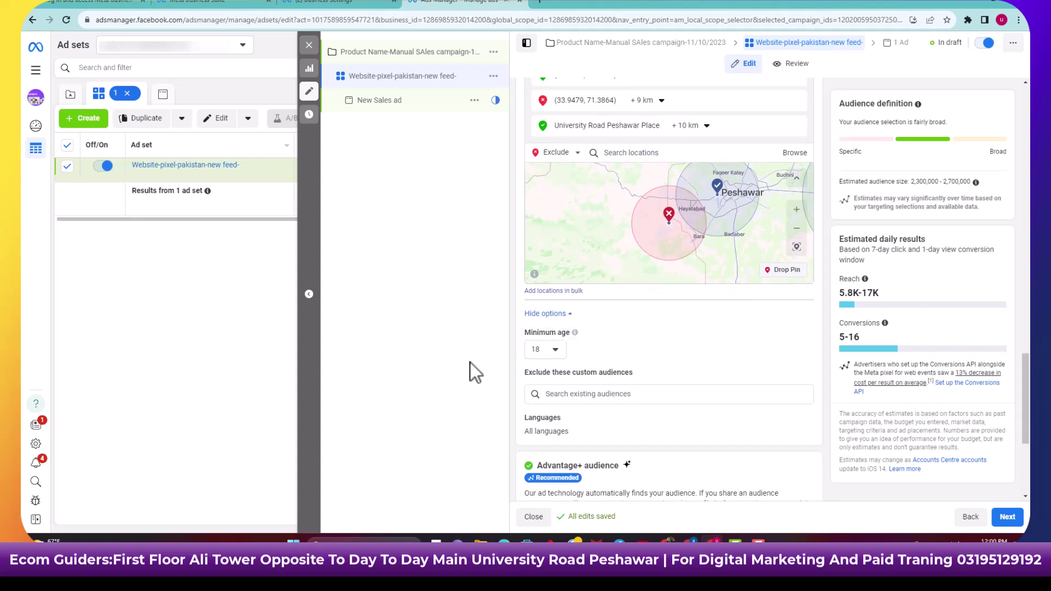
pyautogui.click(544, 350)
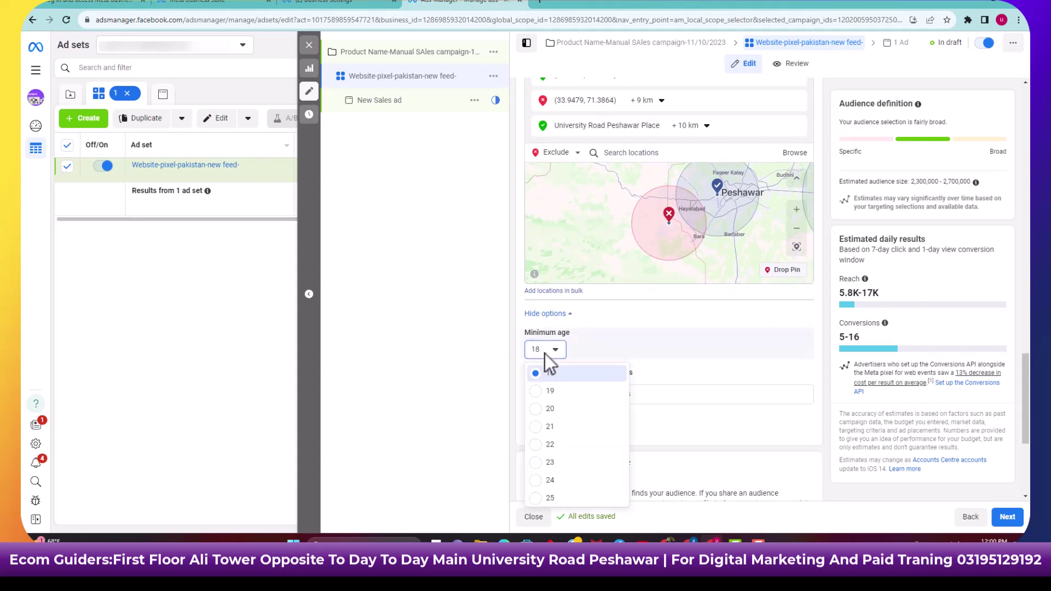
pyautogui.click(544, 352)
# Step: Look through the existing custom audiences that can be excluded from the ad set
pyautogui.scroll(-2, 699, 395)
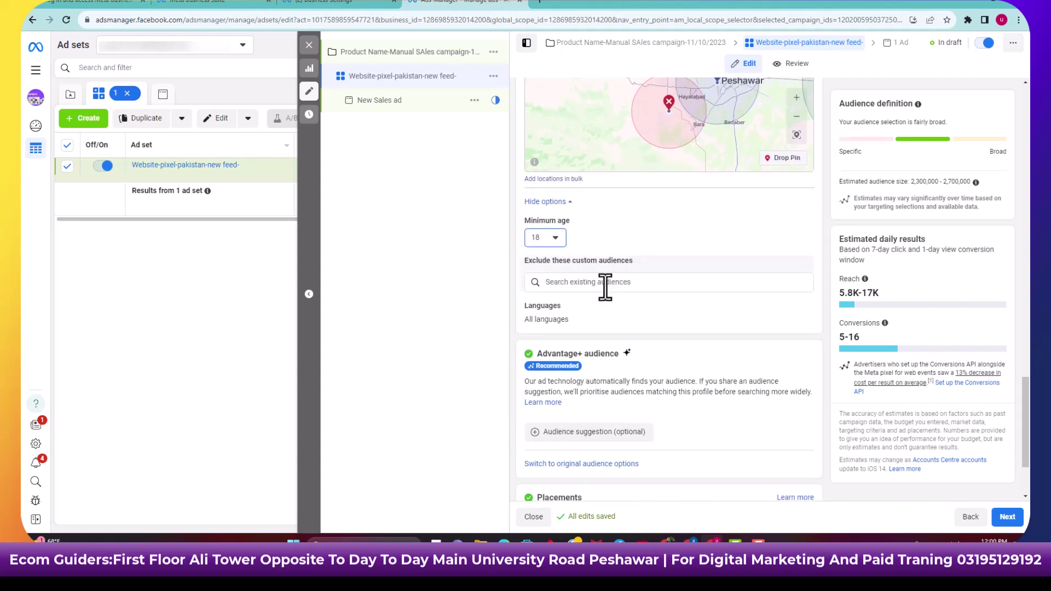
pyautogui.scroll(4, 604, 287)
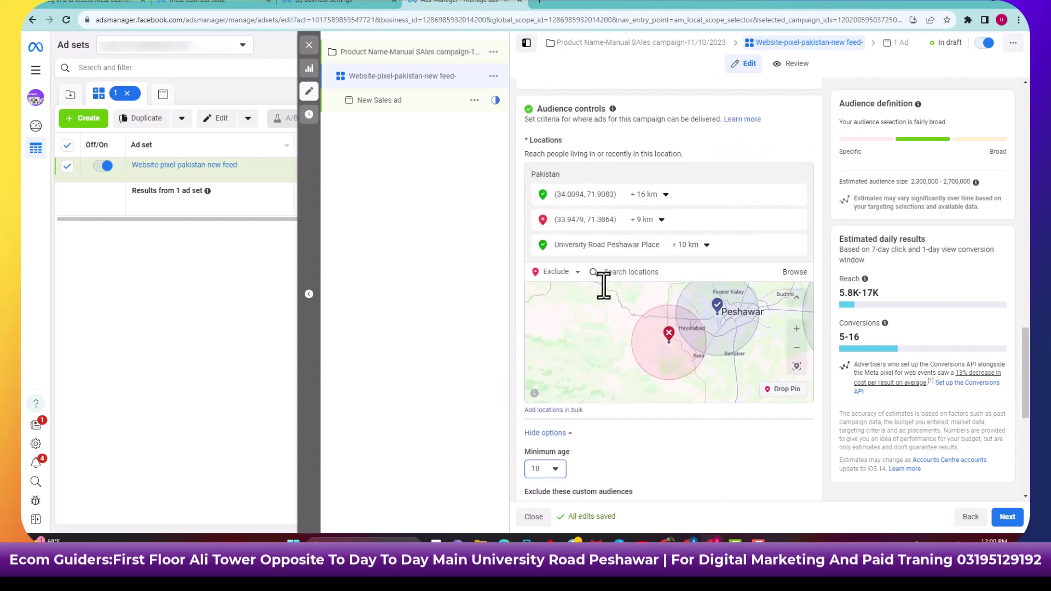
pyautogui.scroll(2, 603, 285)
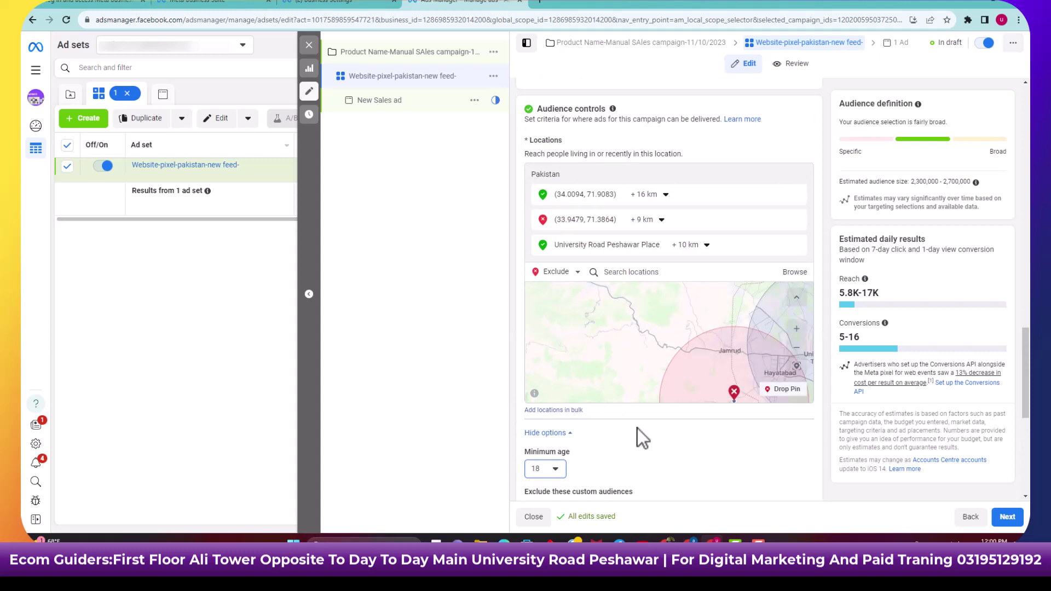
pyautogui.scroll(-3, 639, 428)
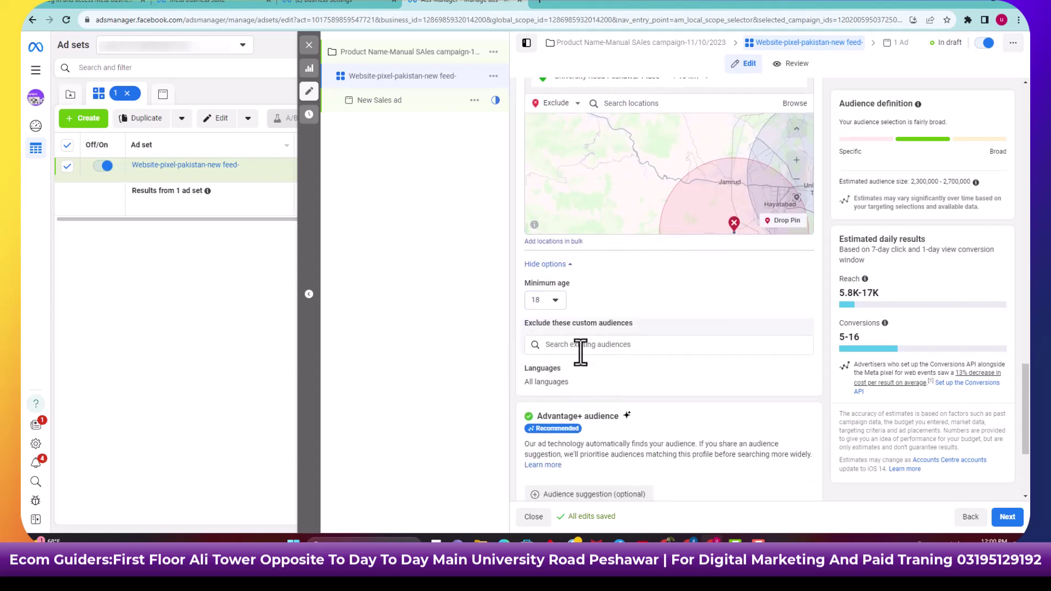
pyautogui.click(581, 345)
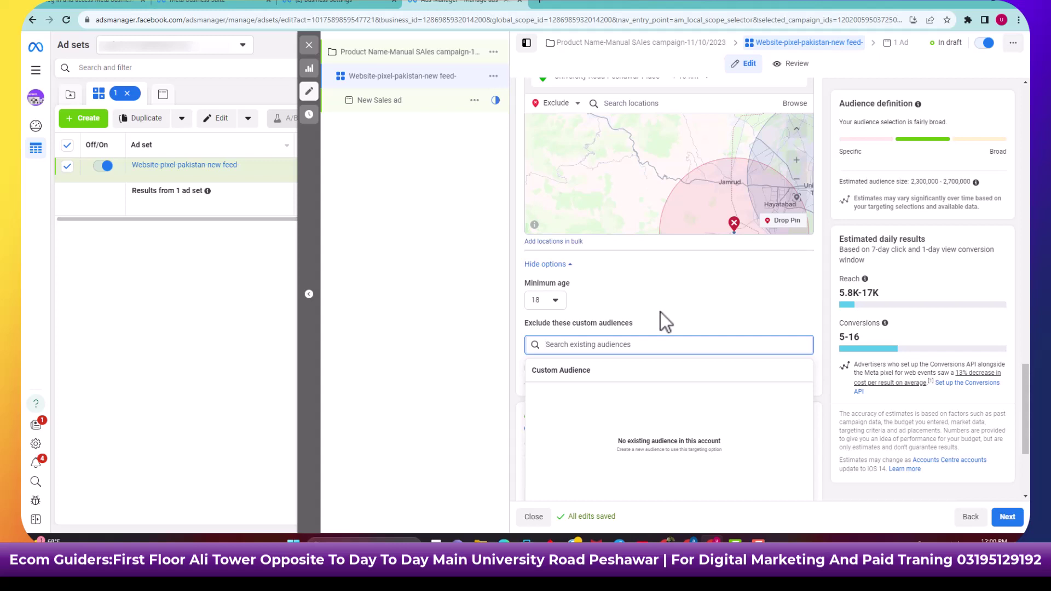
pyautogui.click(660, 312)
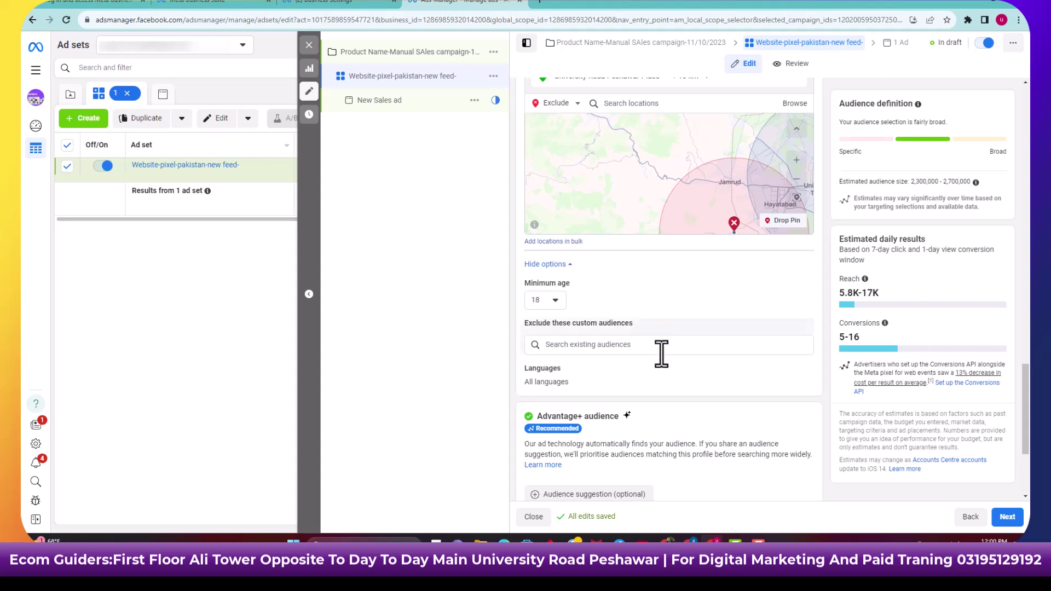
pyautogui.scroll(4, 692, 343)
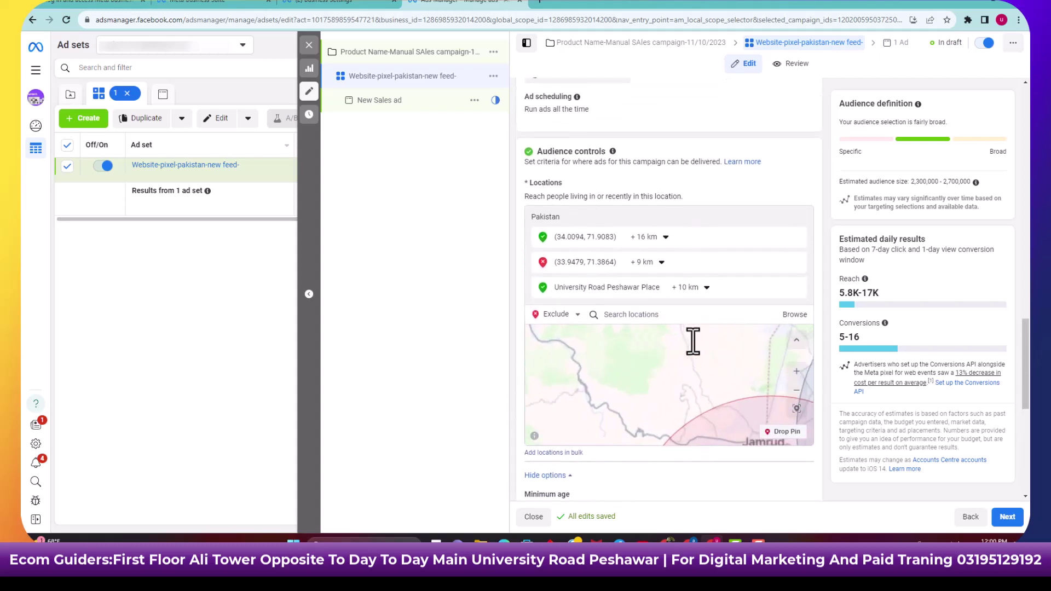
pyautogui.scroll(4, 819, 198)
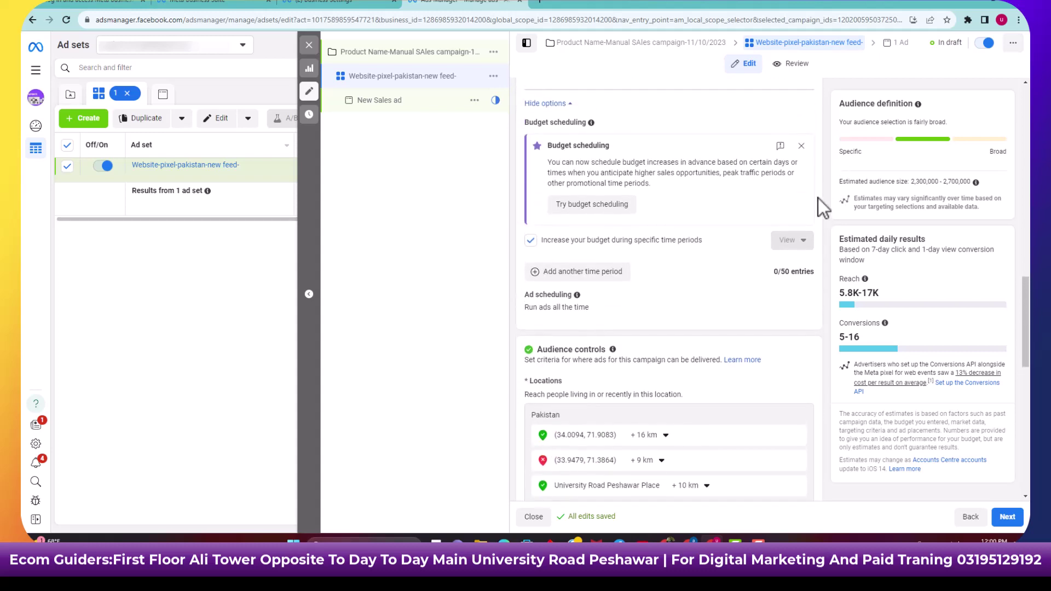
pyautogui.scroll(-10, 818, 198)
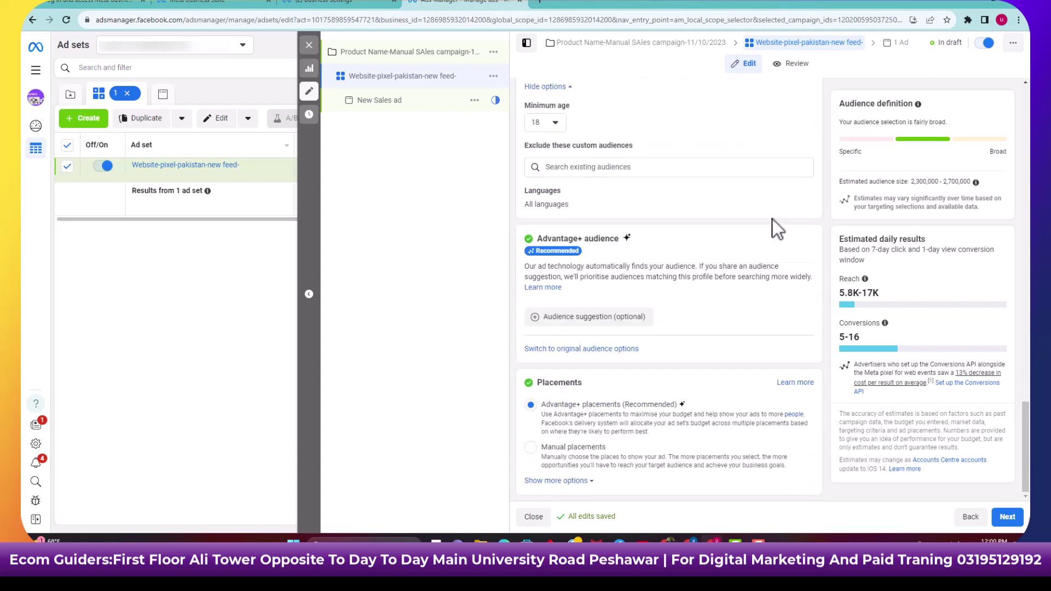